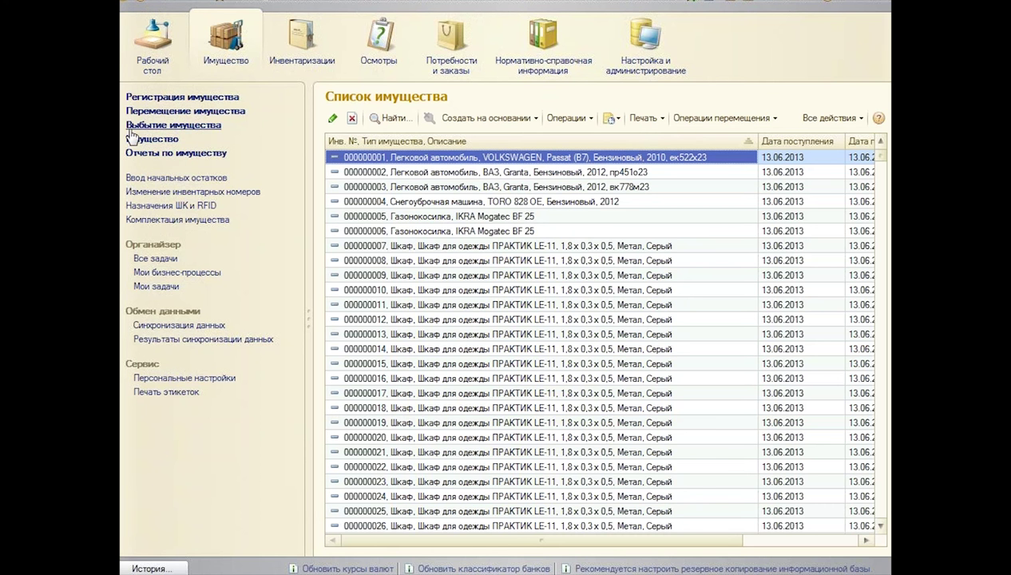
Review the inventory procedures, inventory documents and reports in the Инвентаризации section, and open the Осмотры section.
left_click(305, 54)
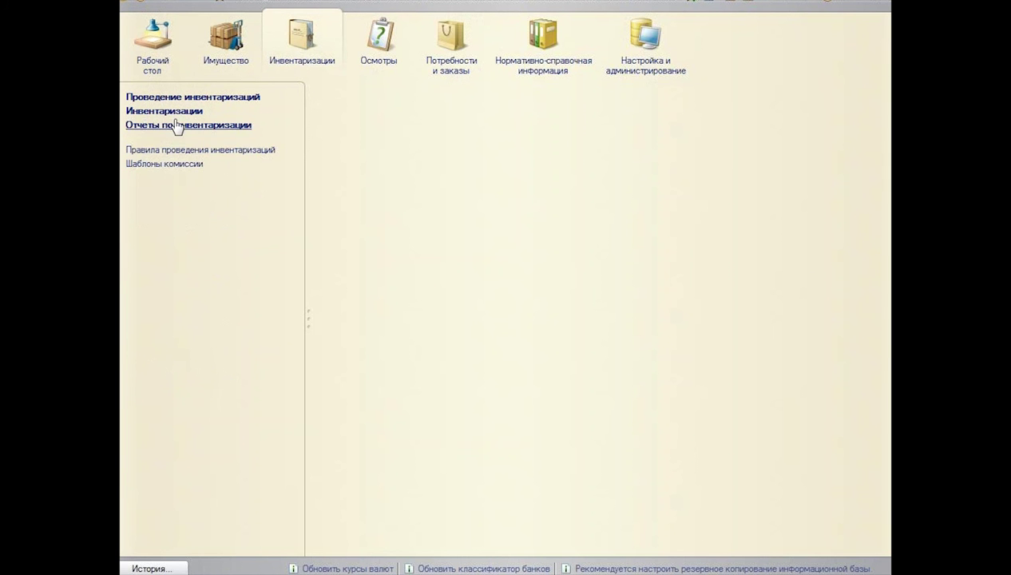
left_click(164, 98)
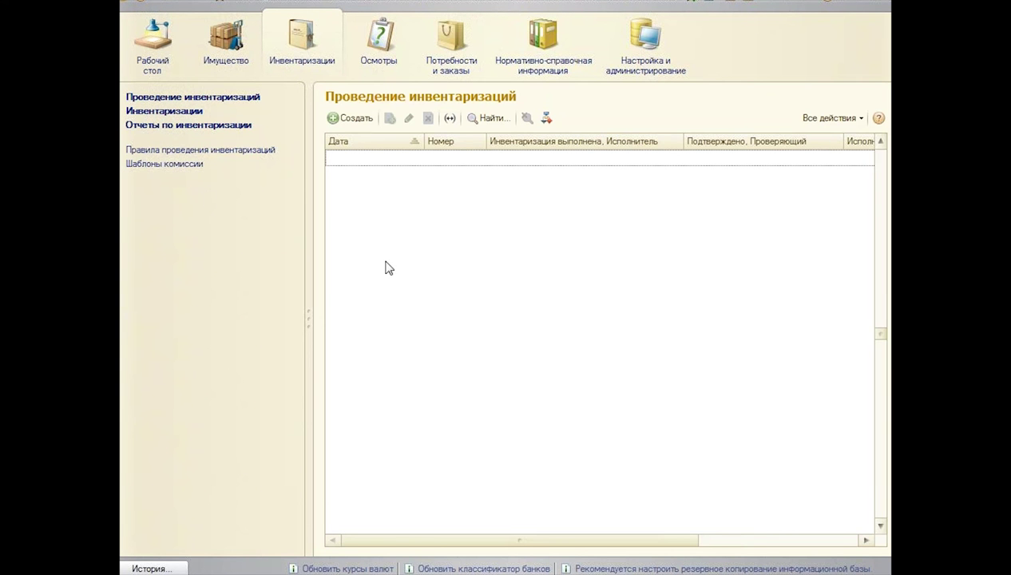
left_click(145, 118)
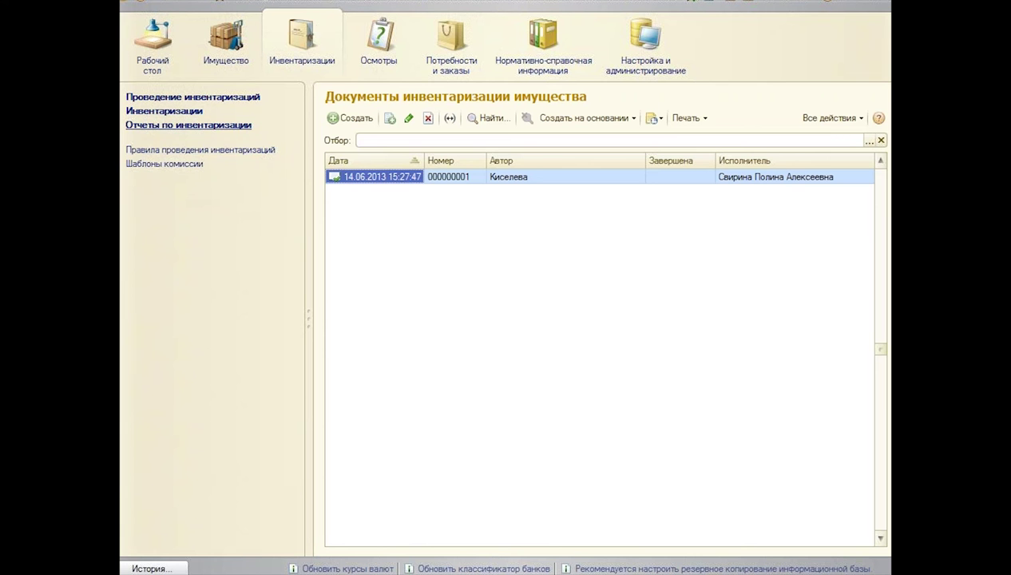
left_click(225, 125)
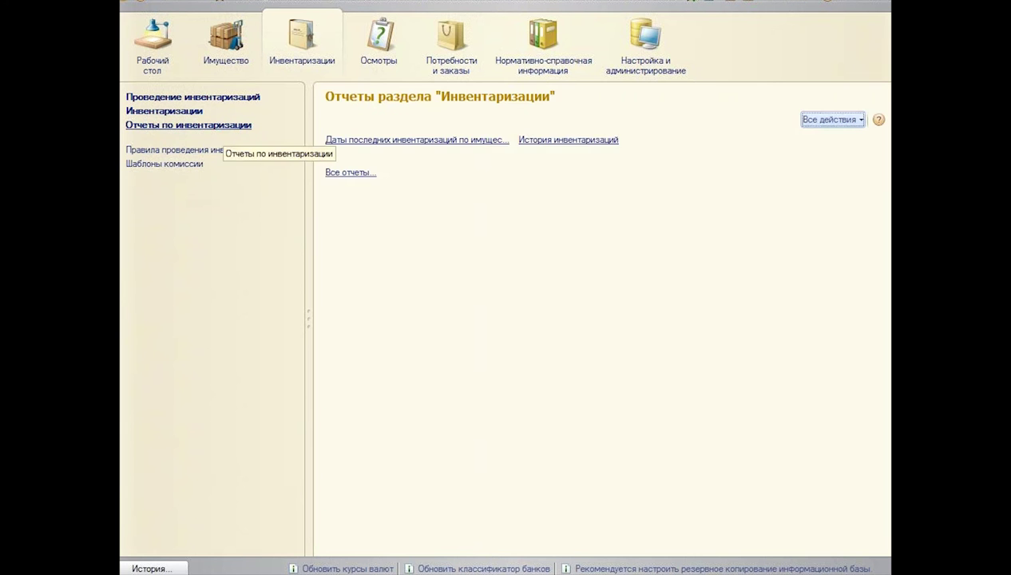
left_click(379, 64)
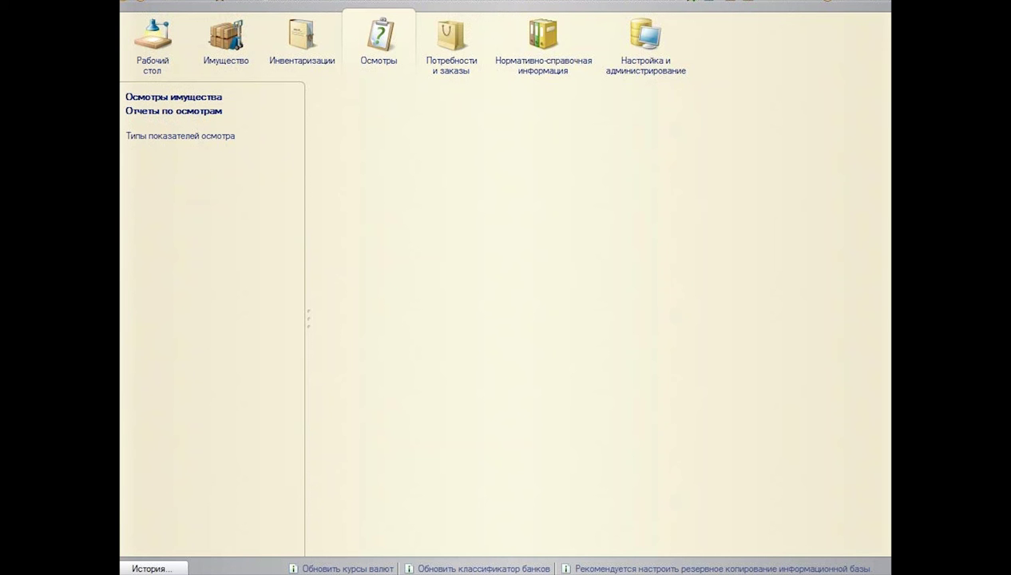
Review the Потребности and Рассмотрение потребностей lists in the Потребности и заказы section.
left_click(451, 65)
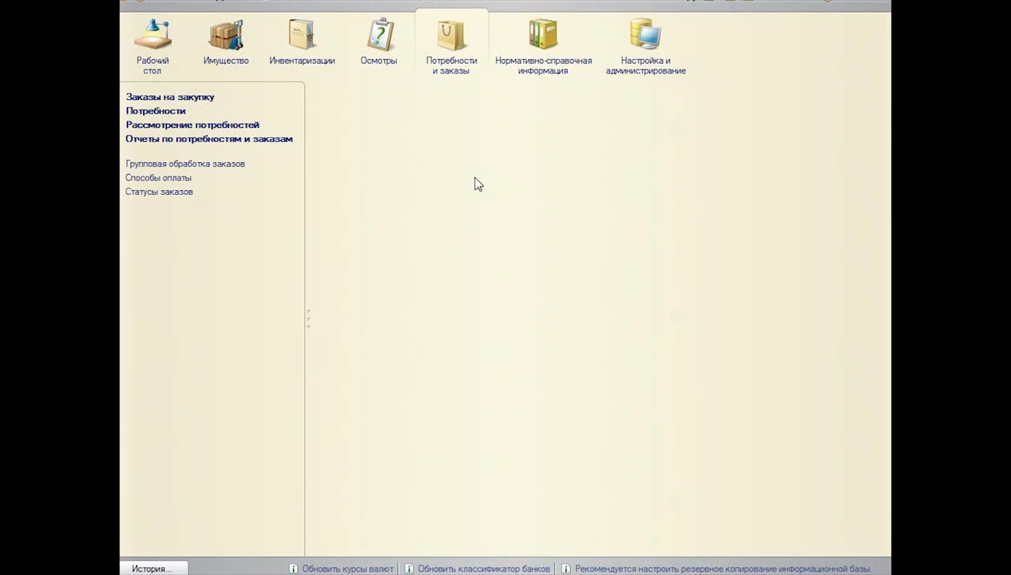
left_click(130, 125)
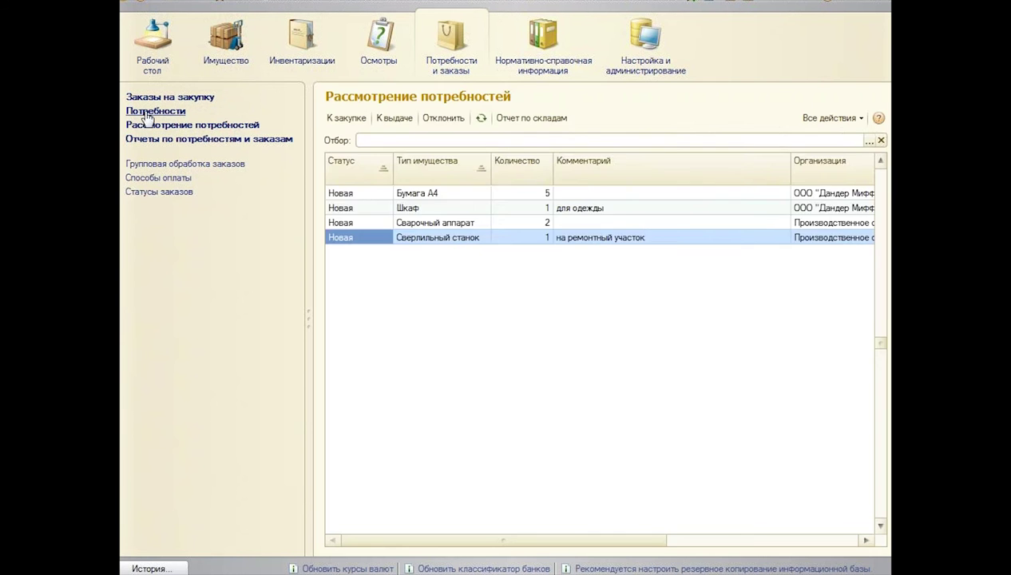
left_click(148, 112)
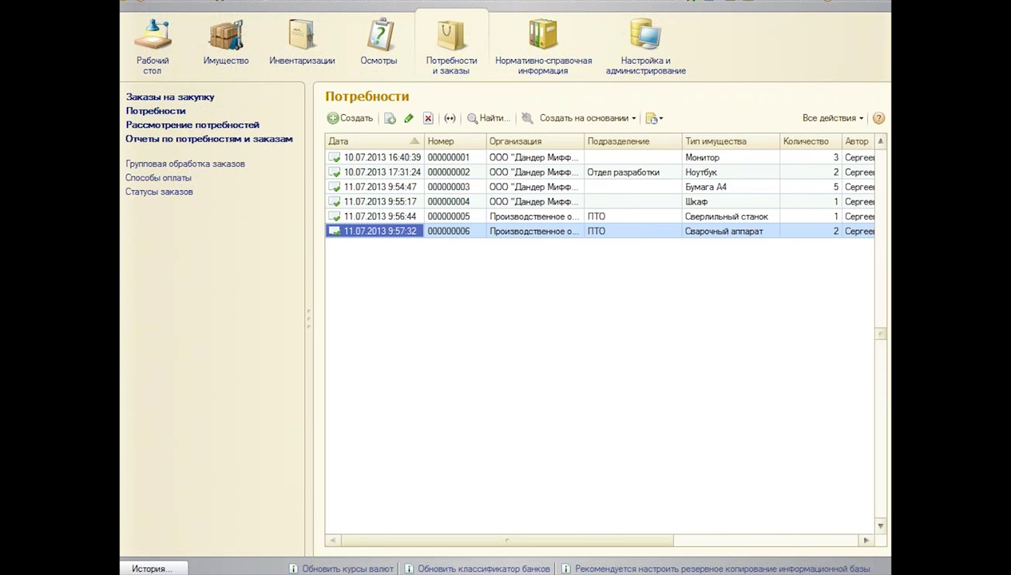
left_click(192, 126)
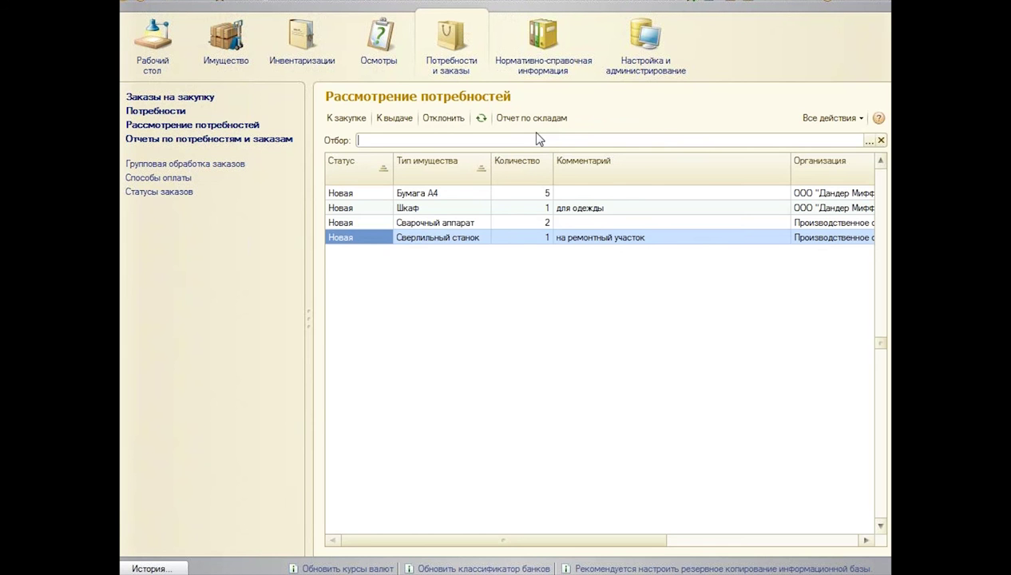
key("Escape")
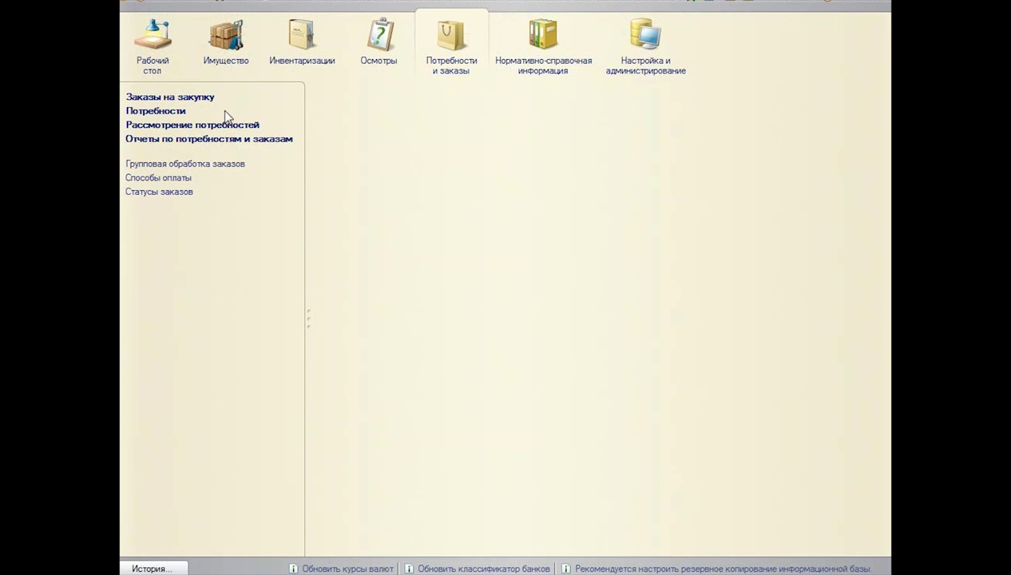
left_click(157, 111)
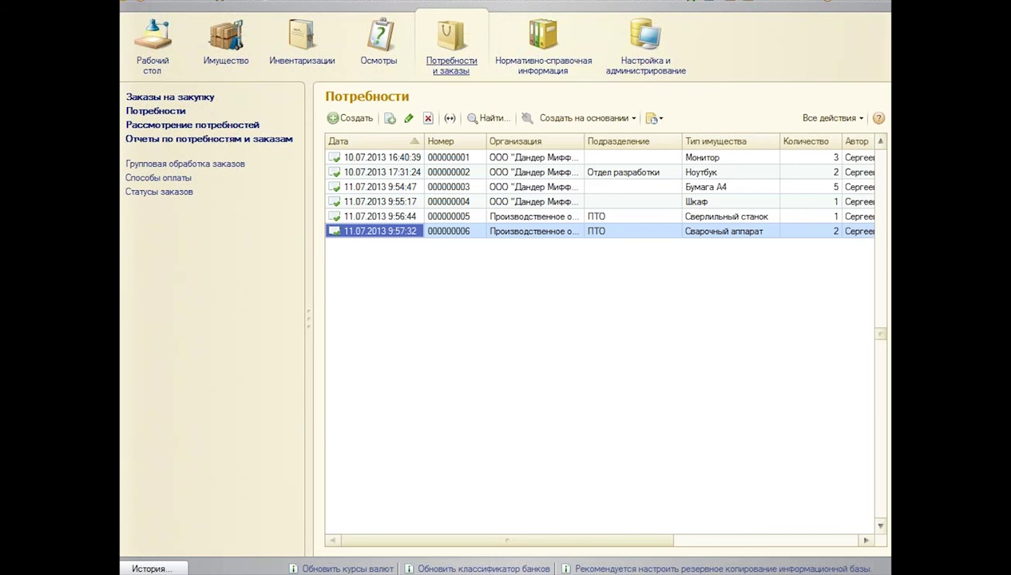
View the administration section and examine the ЗиС, Мебель and МТР groups in the Типы имущества reference directory.
left_click(639, 66)
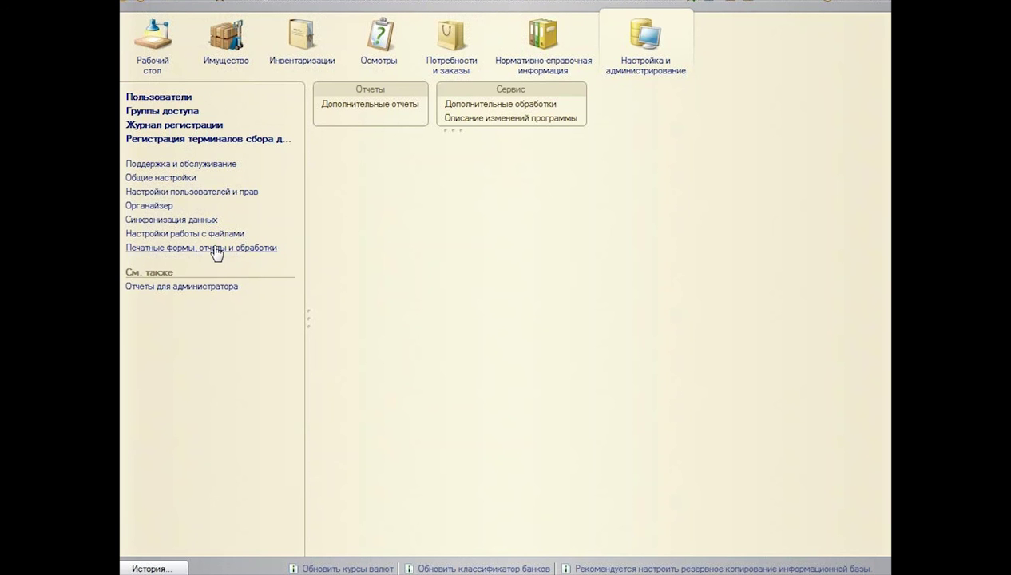
left_click(555, 57)
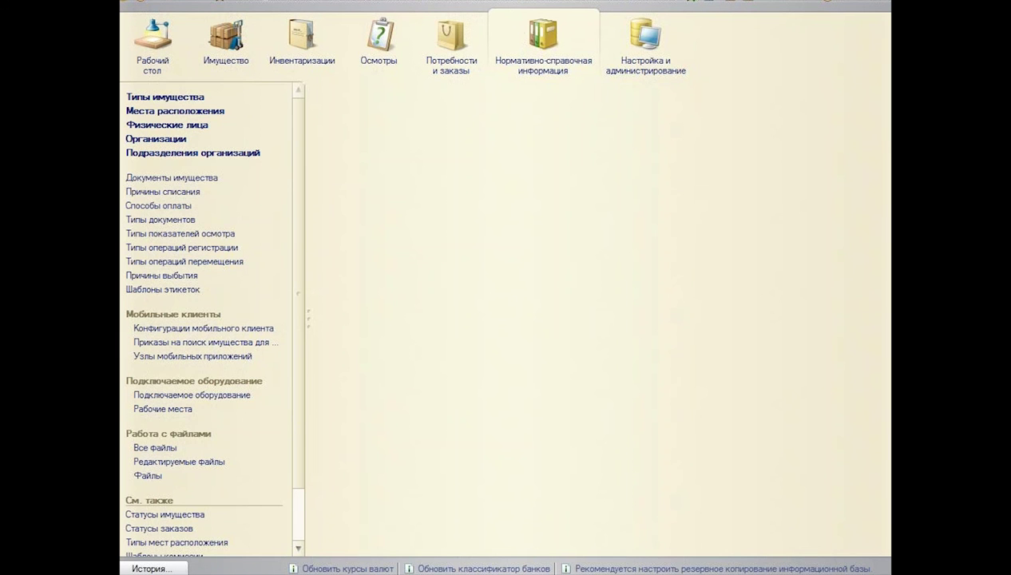
left_click(169, 102)
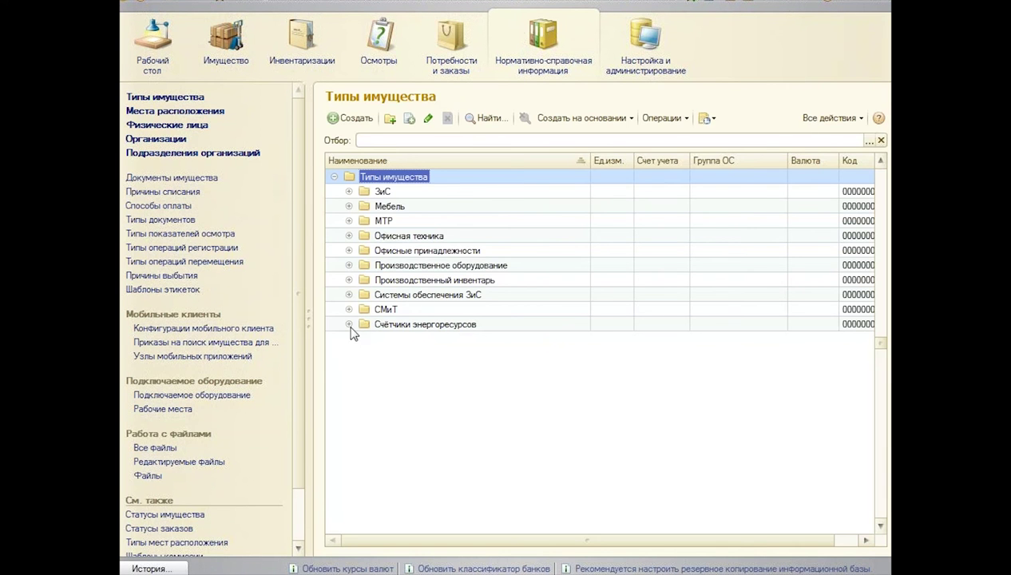
left_click(348, 192)
left_click(348, 236)
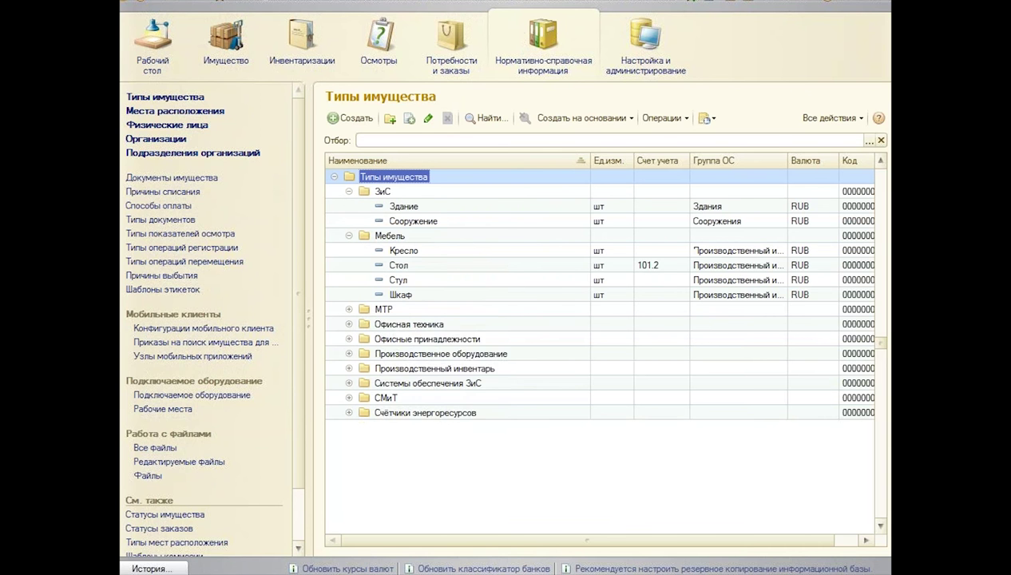
left_click(349, 309)
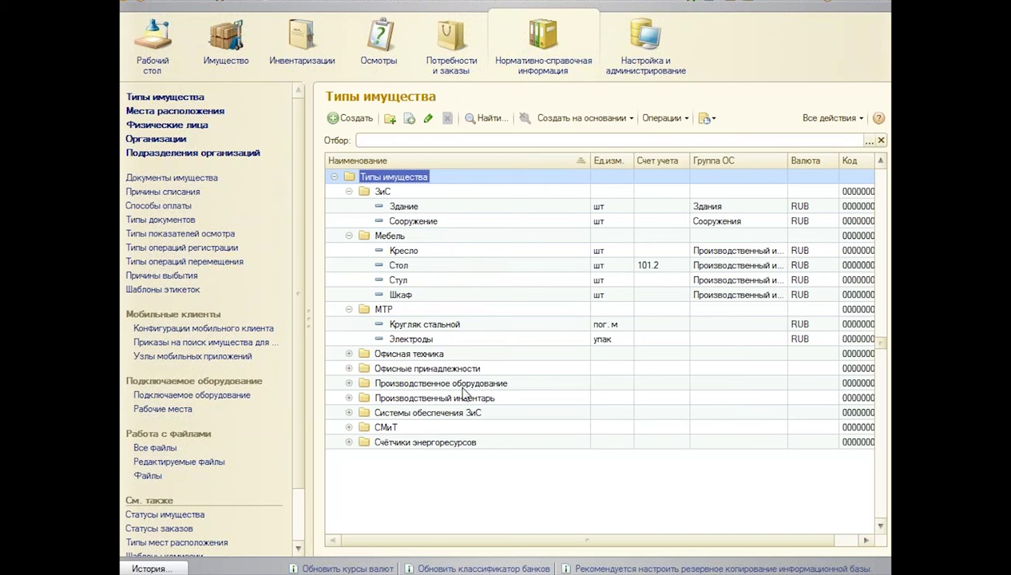
Examine the card of the Стол property type, including its default accounting account, and close it.
left_click(402, 270)
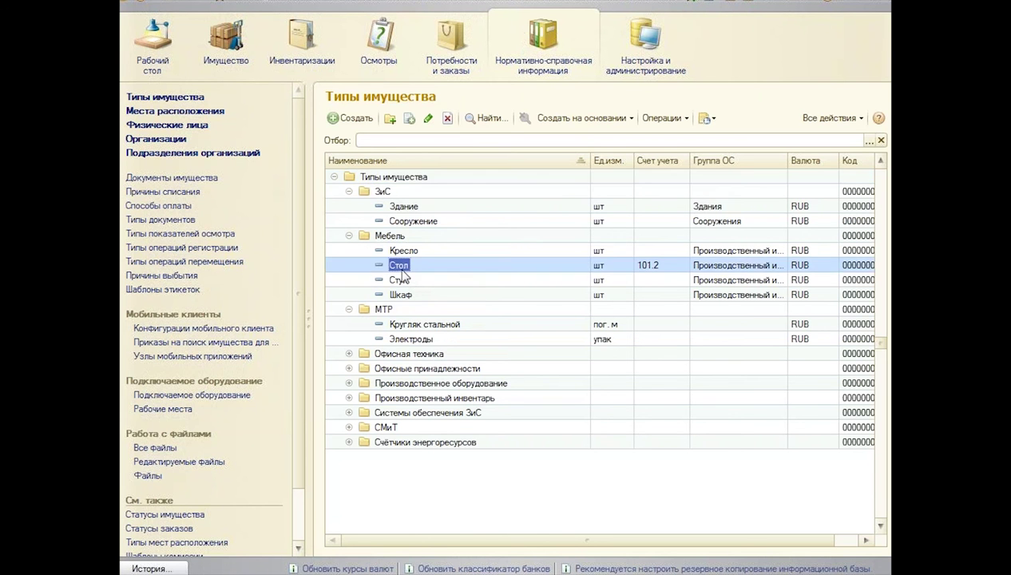
double_click(399, 266)
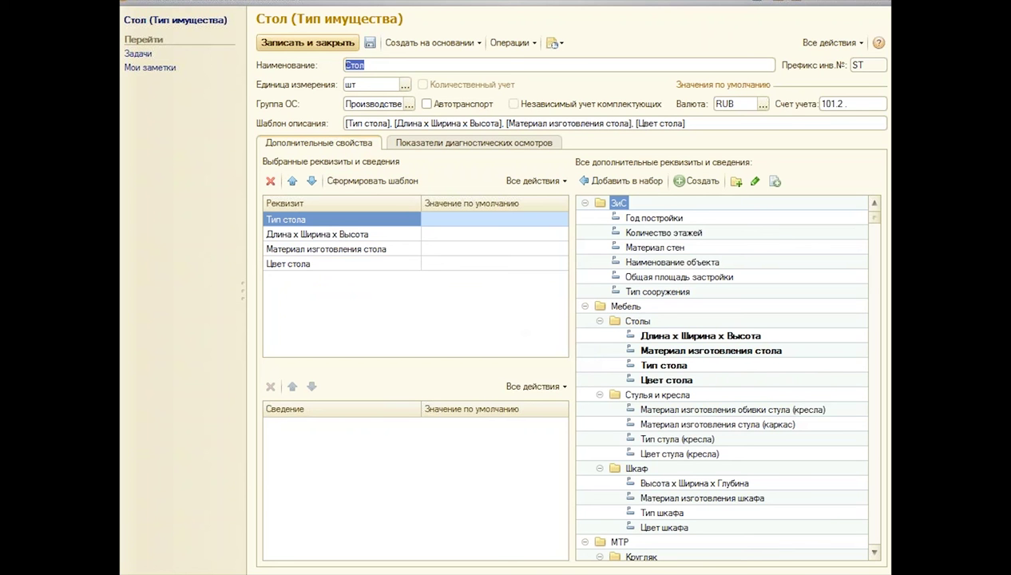
left_click(863, 103)
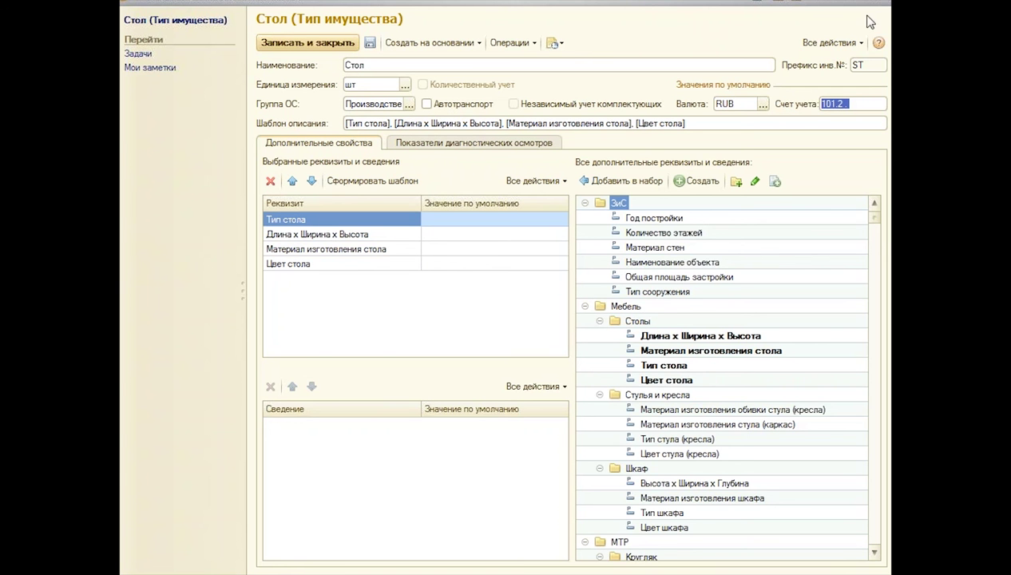
key("ctrl+Return")
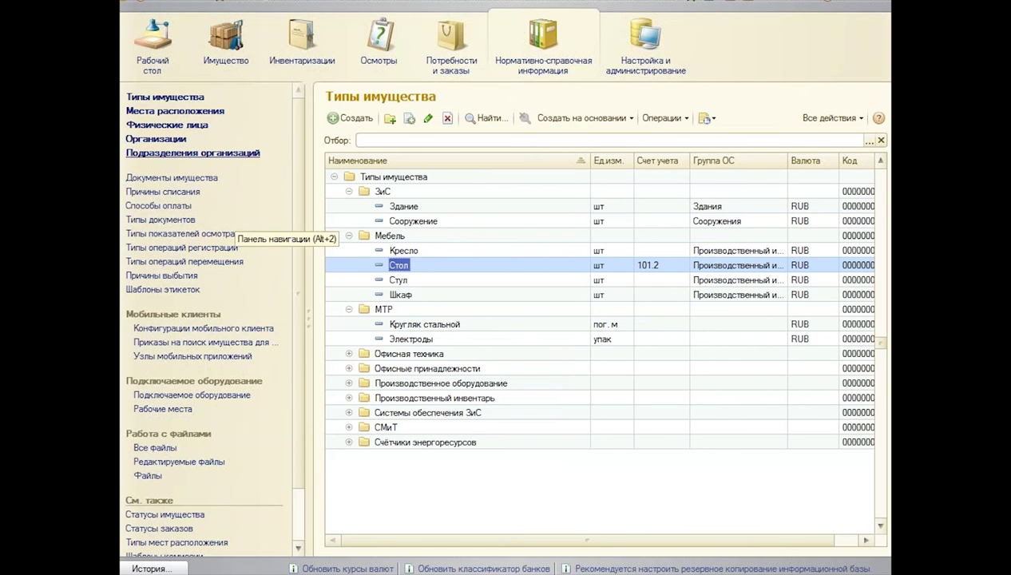
Review the Организации directory and the departments of Производственное объединение Звезда in Подразделения организаций.
left_click(156, 139)
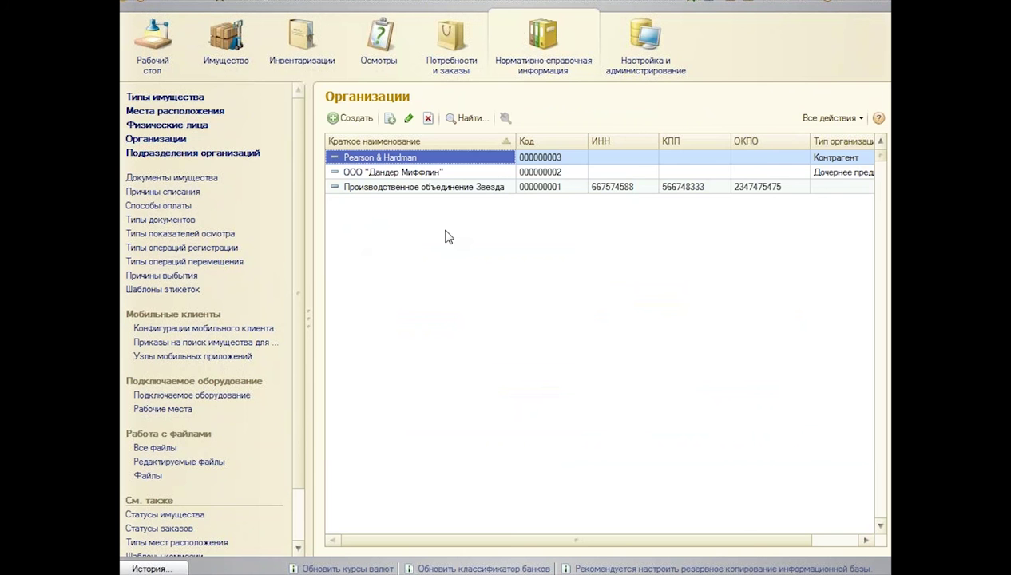
left_click(187, 154)
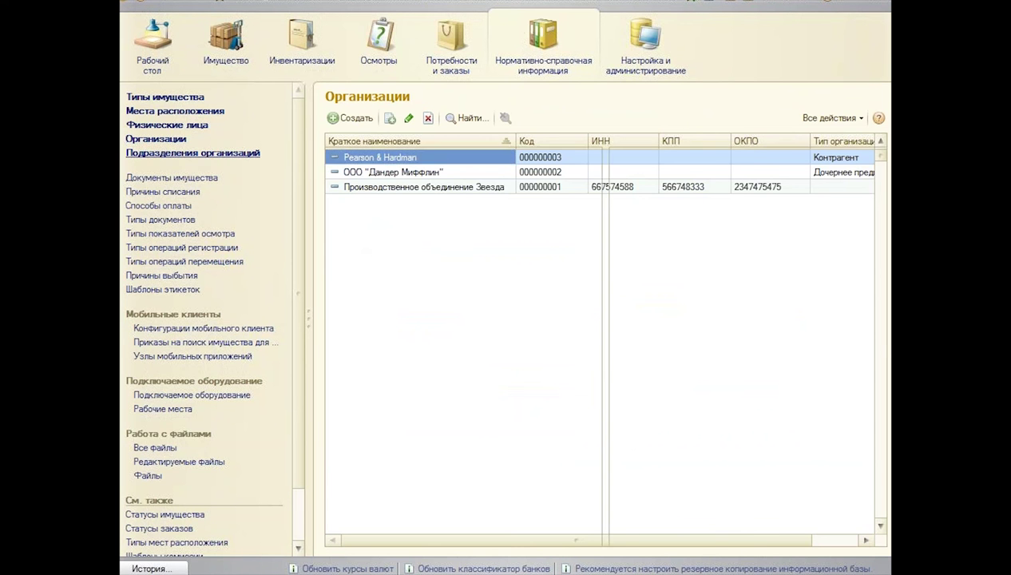
left_click(468, 203)
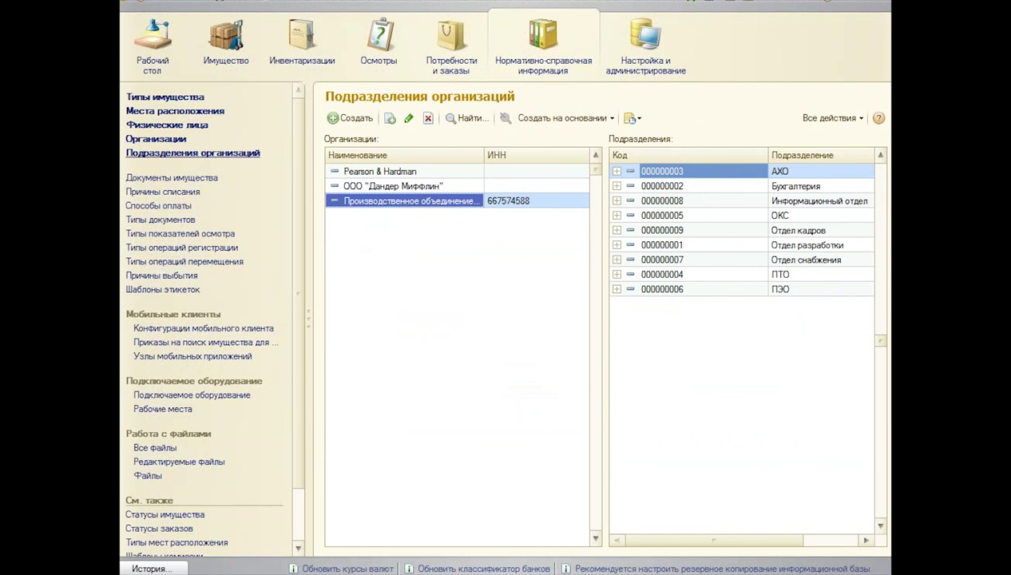
Check the location types offered for Центральный склад under Центральный офис, close its card, and view the Физические лица directory.
left_click(175, 111)
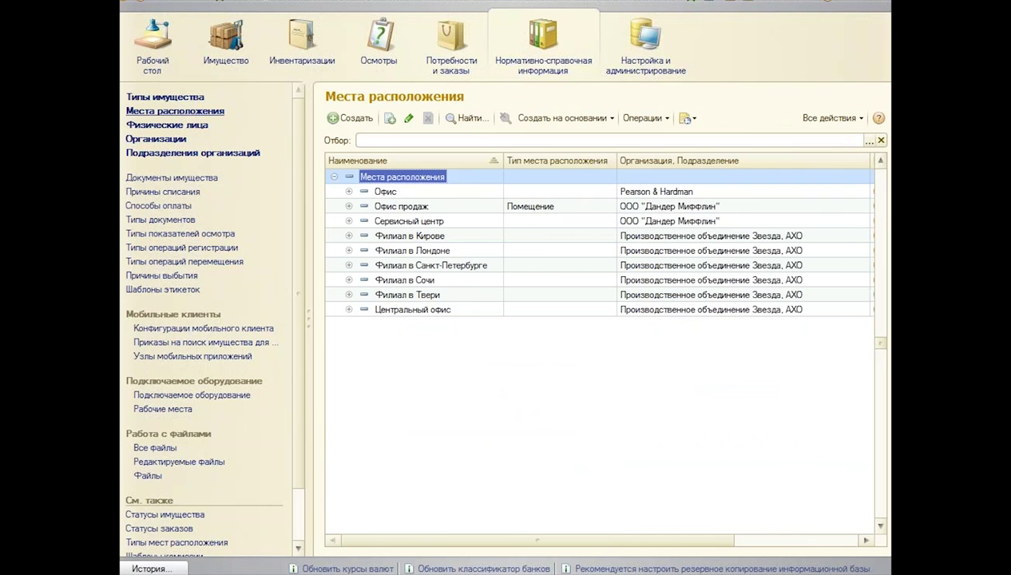
left_click(349, 310)
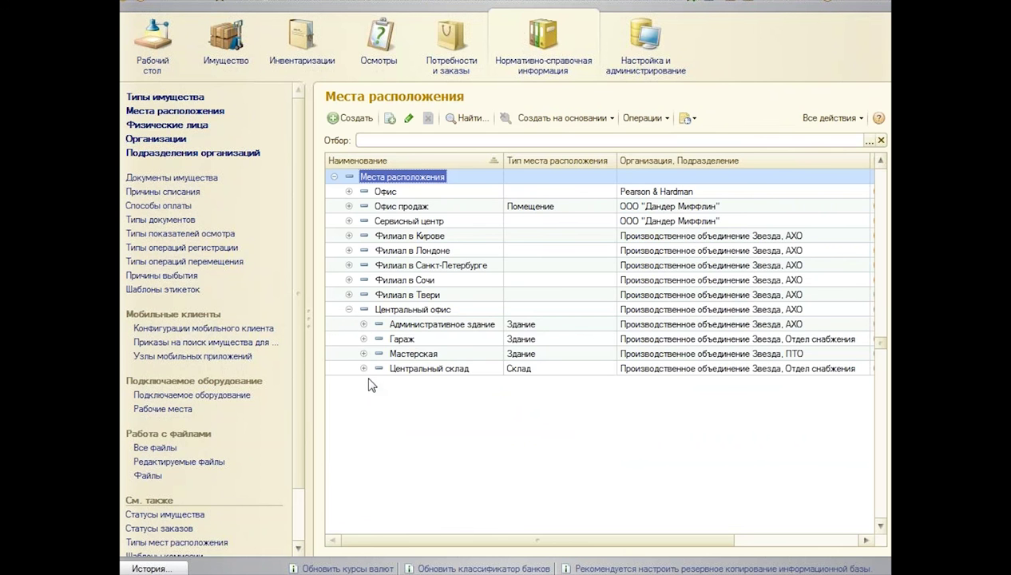
double_click(432, 368)
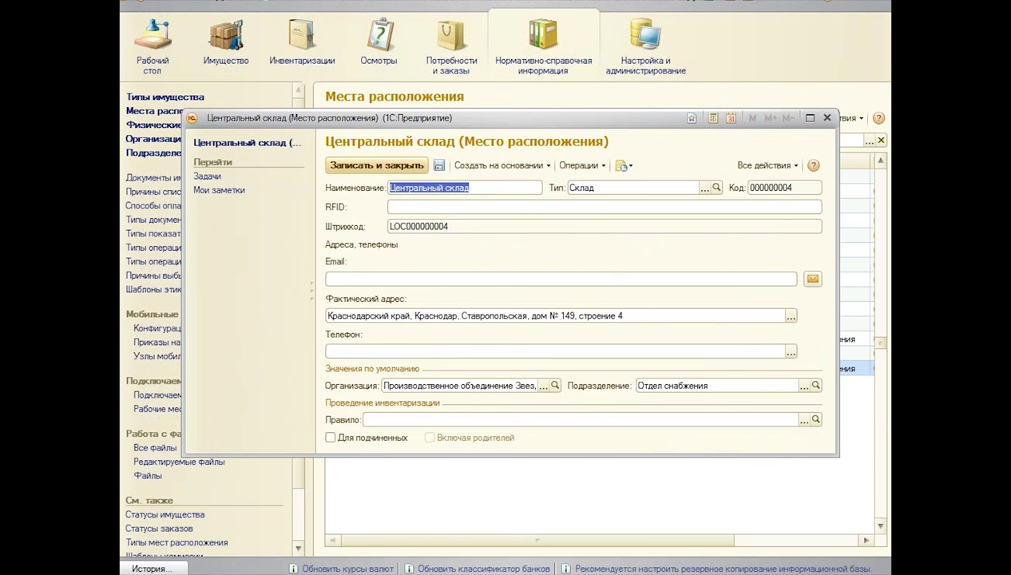
left_click(705, 189)
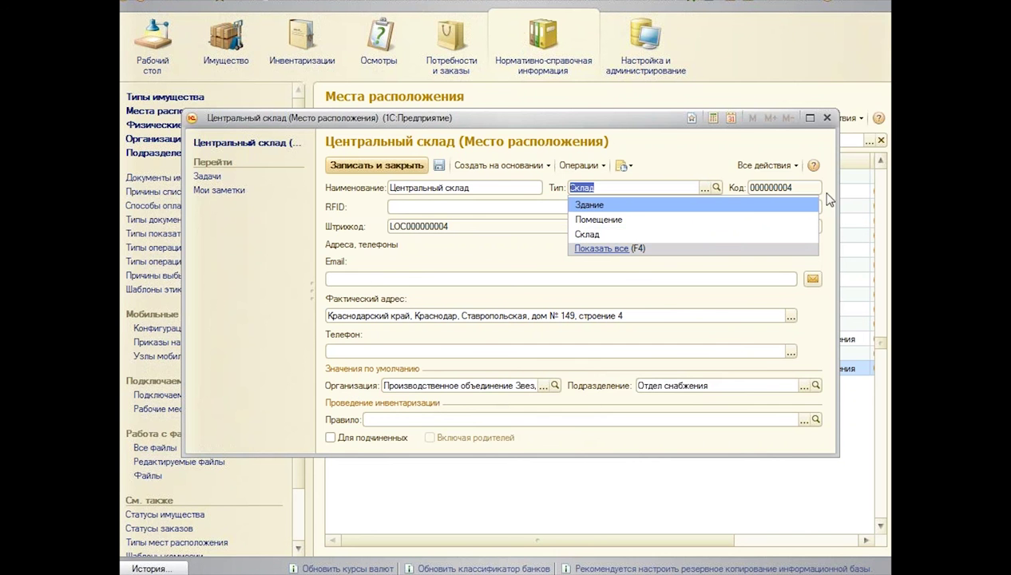
left_click(827, 119)
left_click(827, 118)
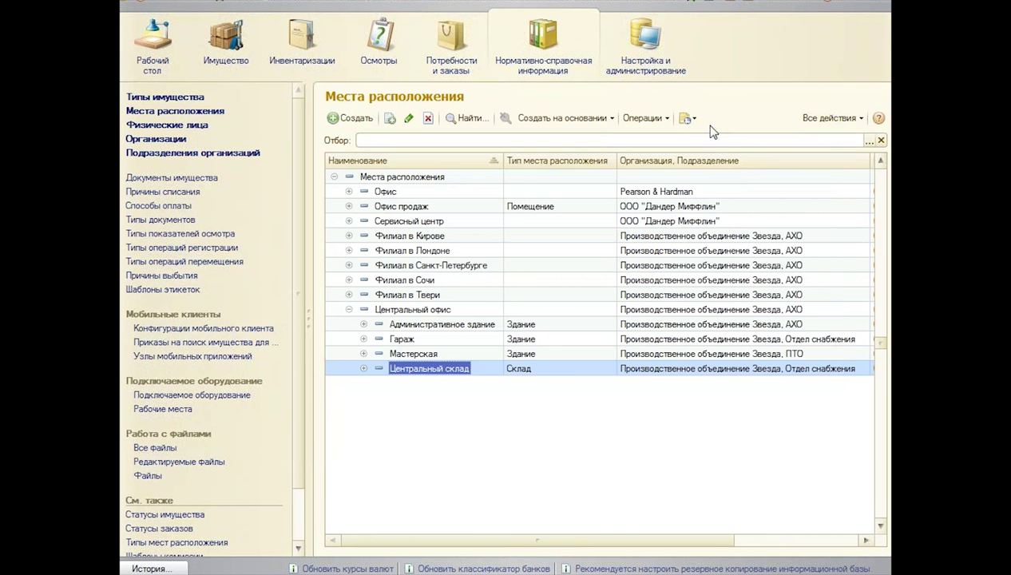
left_click(167, 126)
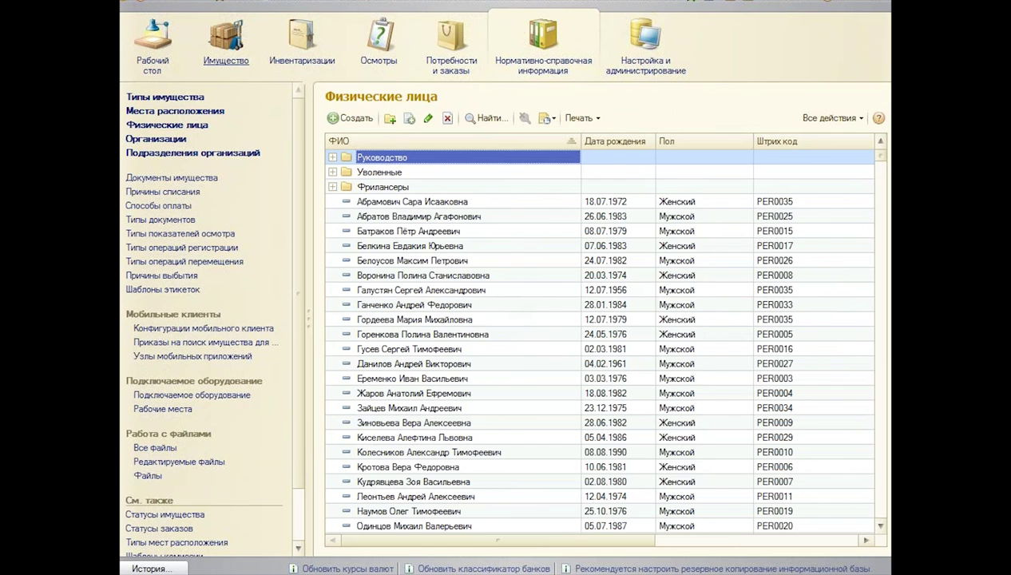
Open the property registration document dated 05.07.2013 and examine its available registration types and status.
left_click(209, 49)
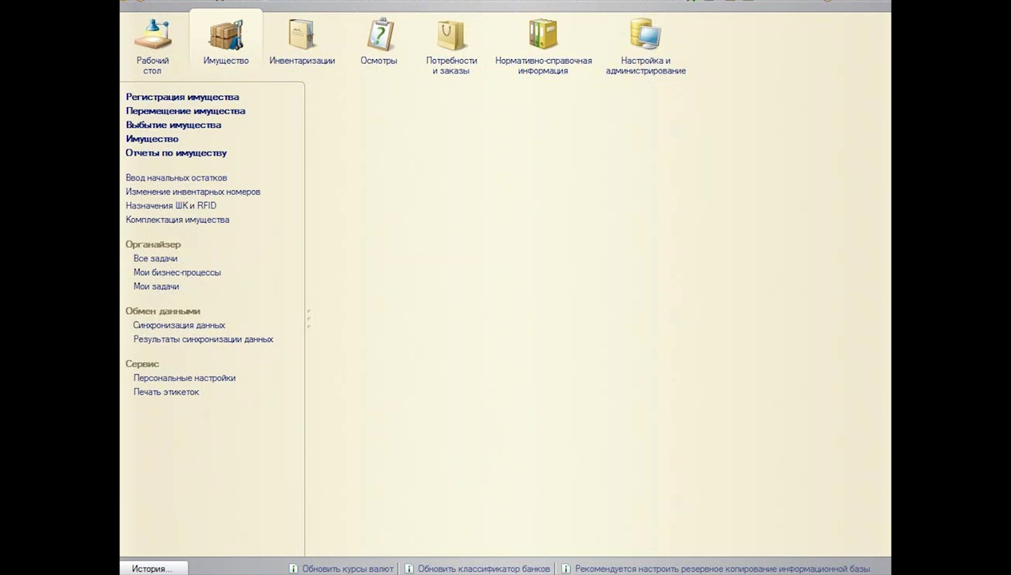
left_click(144, 99)
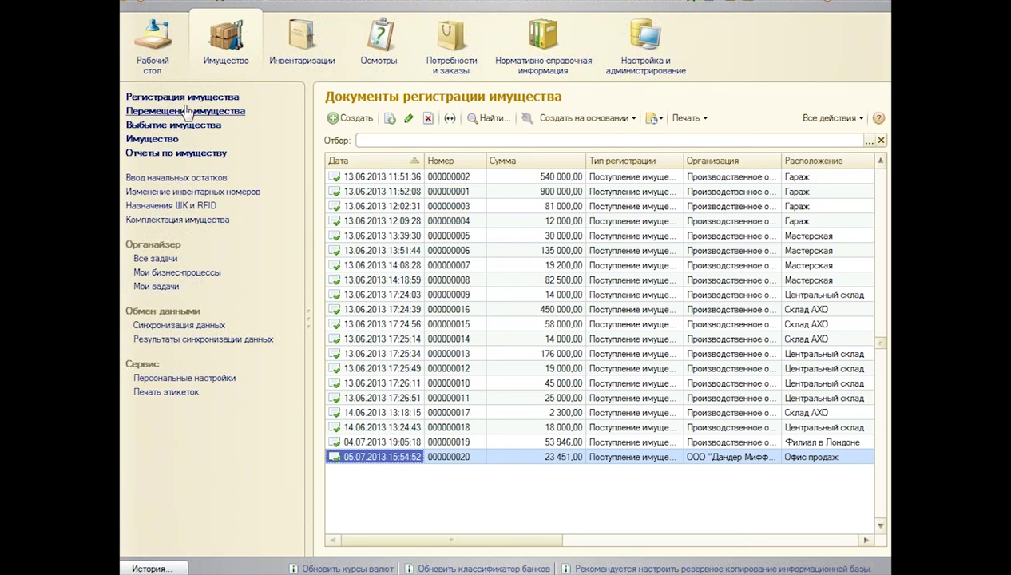
left_click(519, 457)
double_click(520, 457)
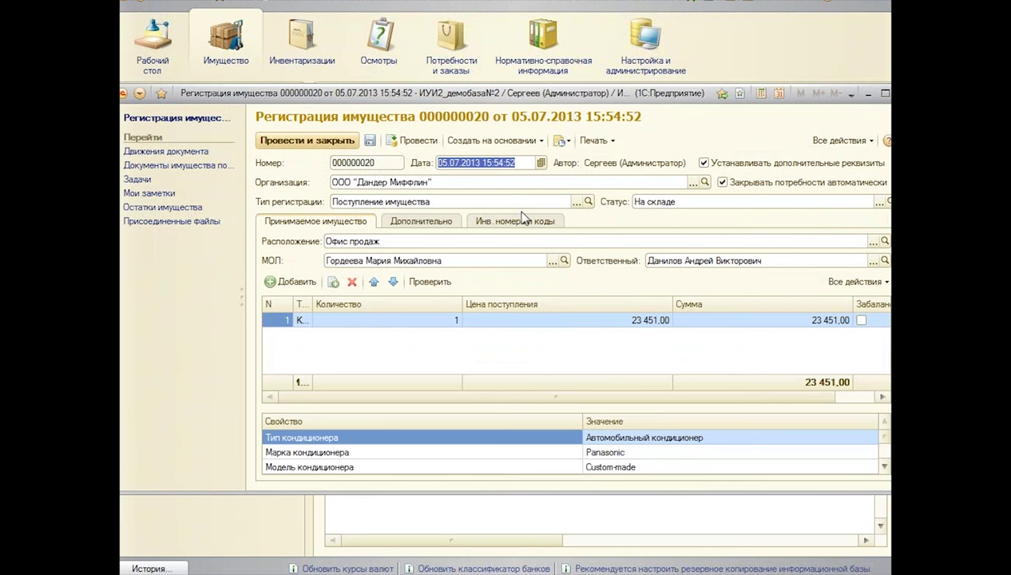
left_click(577, 203)
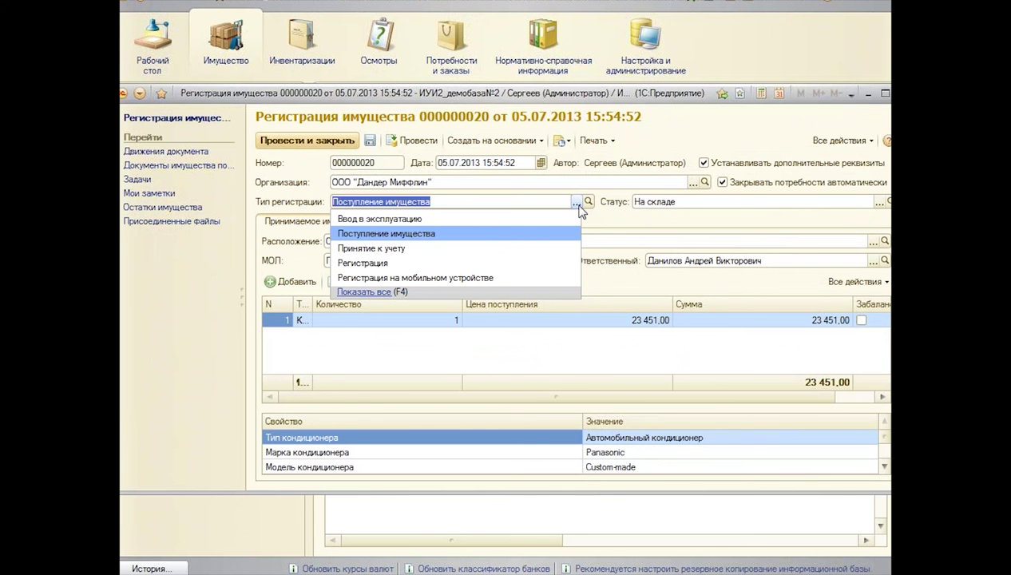
left_click(579, 205)
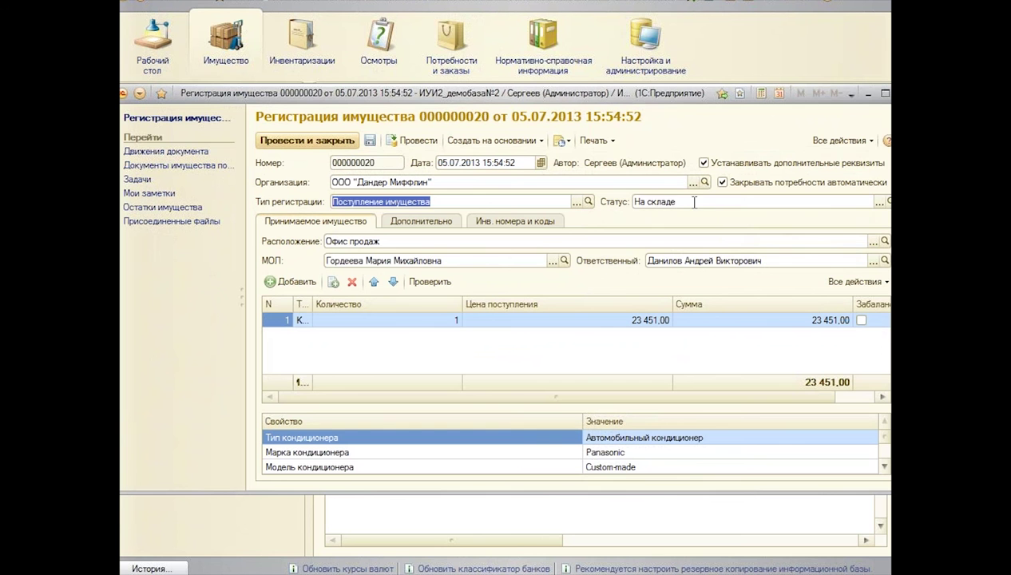
key("Tab")
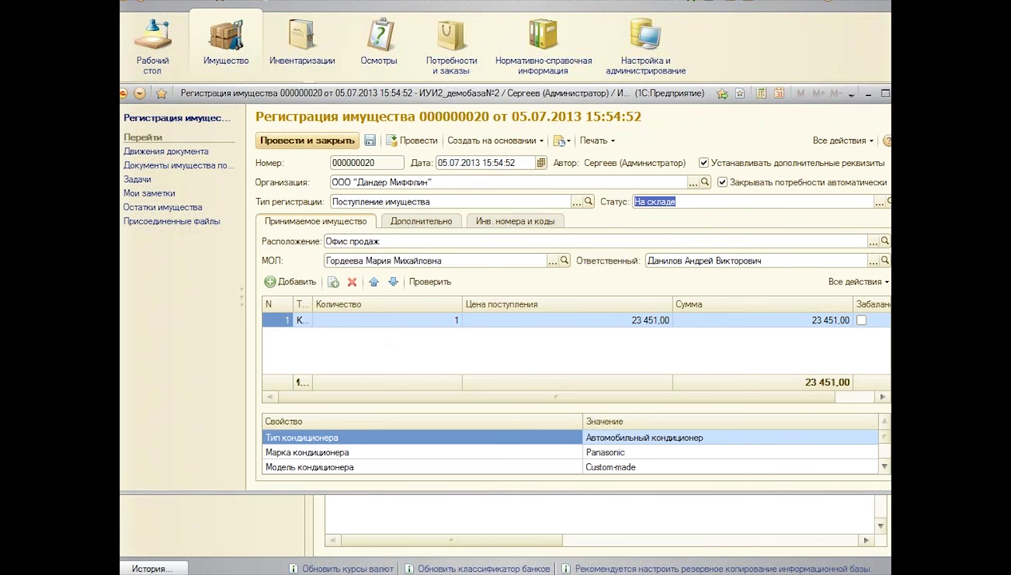
Widen the Тип имущества column and enlarge the properties table to examine the Кондиционер line in the registration document.
left_click_drag(314, 303, 373, 305)
left_click(372, 322)
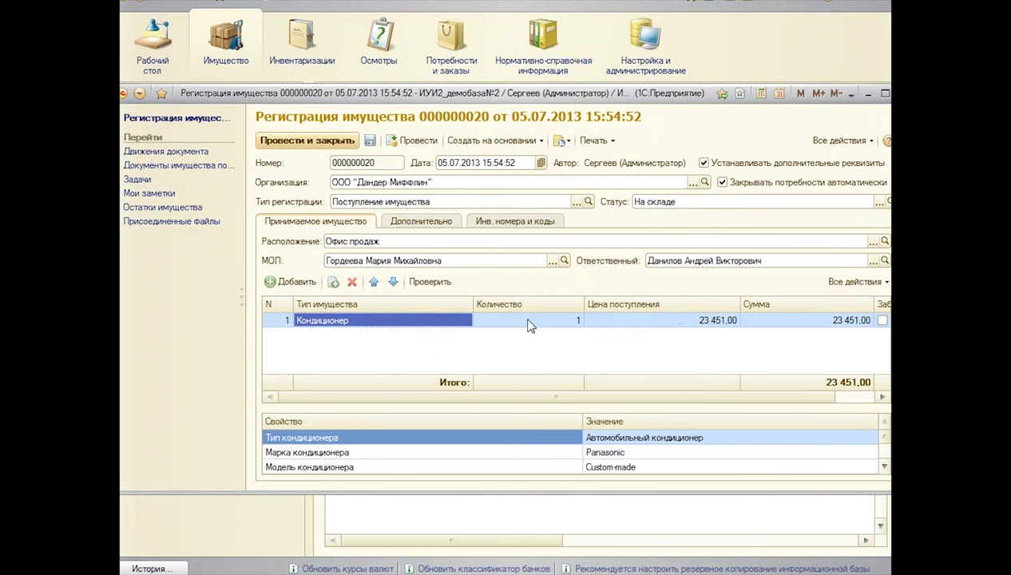
left_click_drag(556, 397, 553, 357)
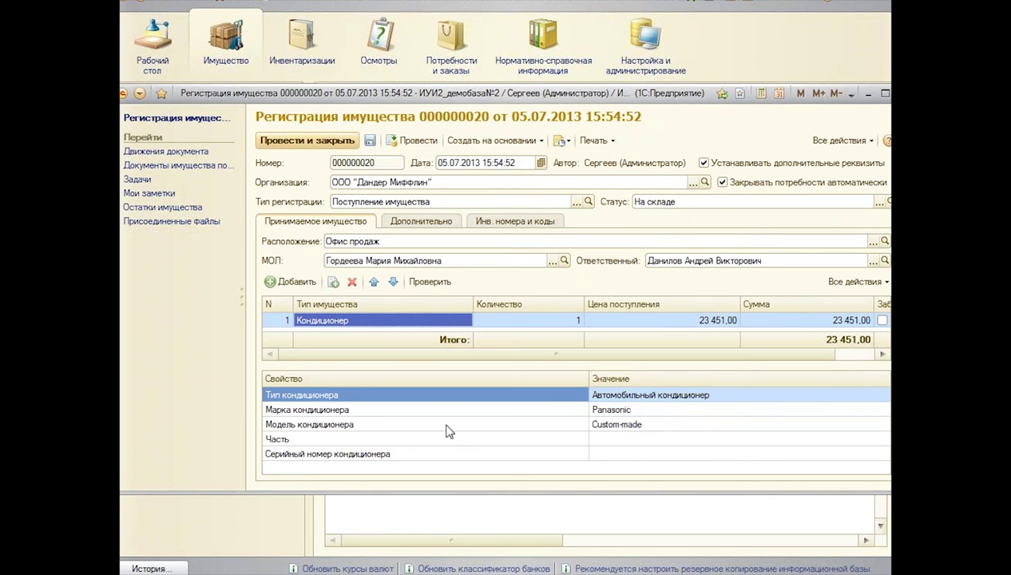
Generate the registration document's movements report in horizontal layout, review it through the Поток column, and close it.
left_click(184, 151)
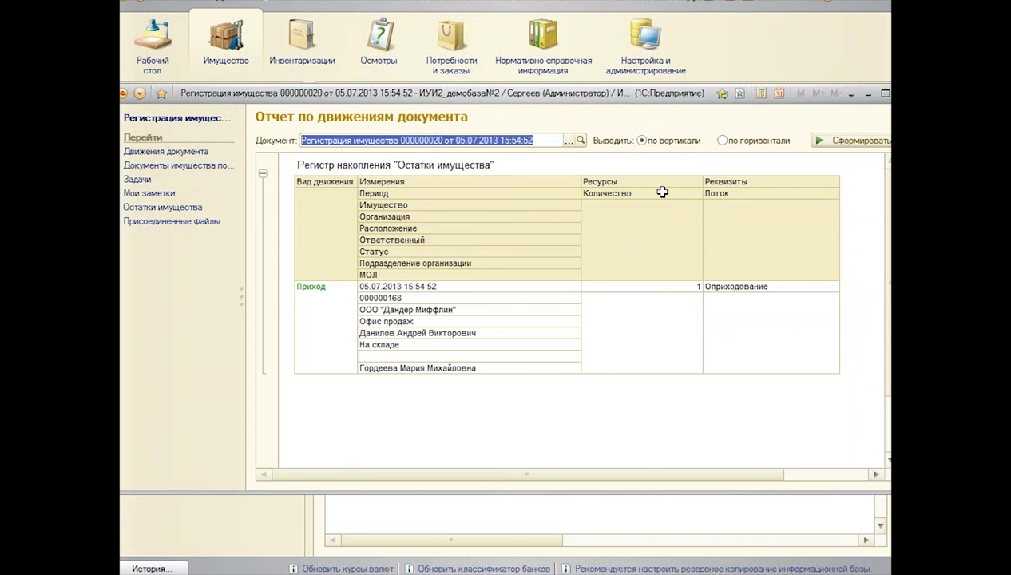
left_click(737, 141)
left_click(851, 141)
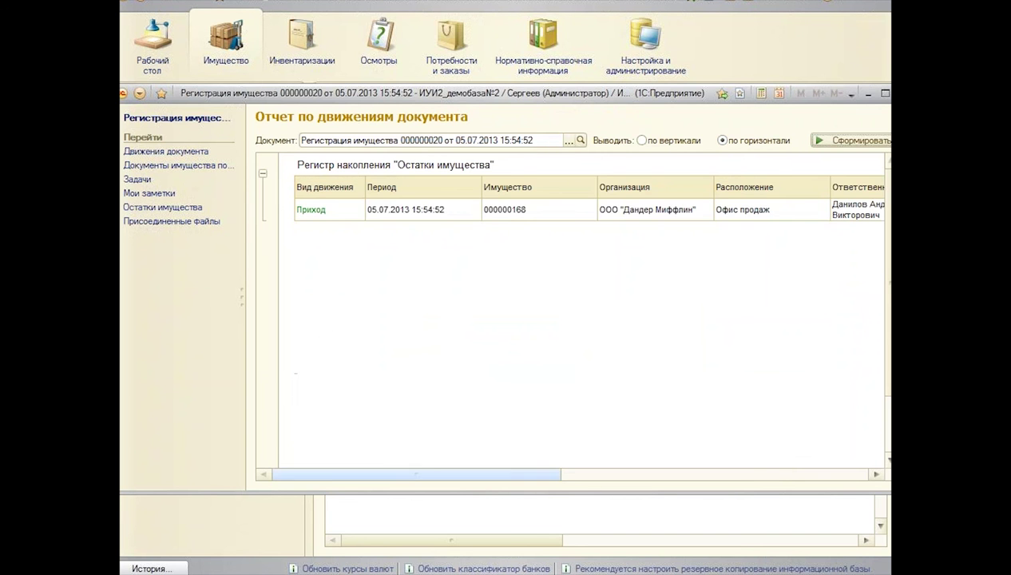
left_click_drag(402, 481, 616, 474)
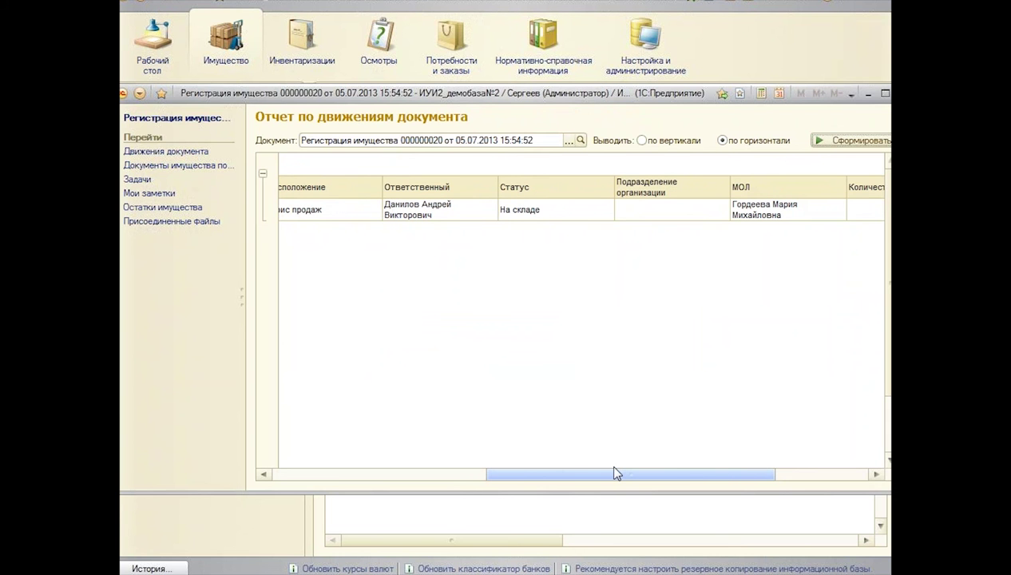
left_click_drag(624, 474, 747, 481)
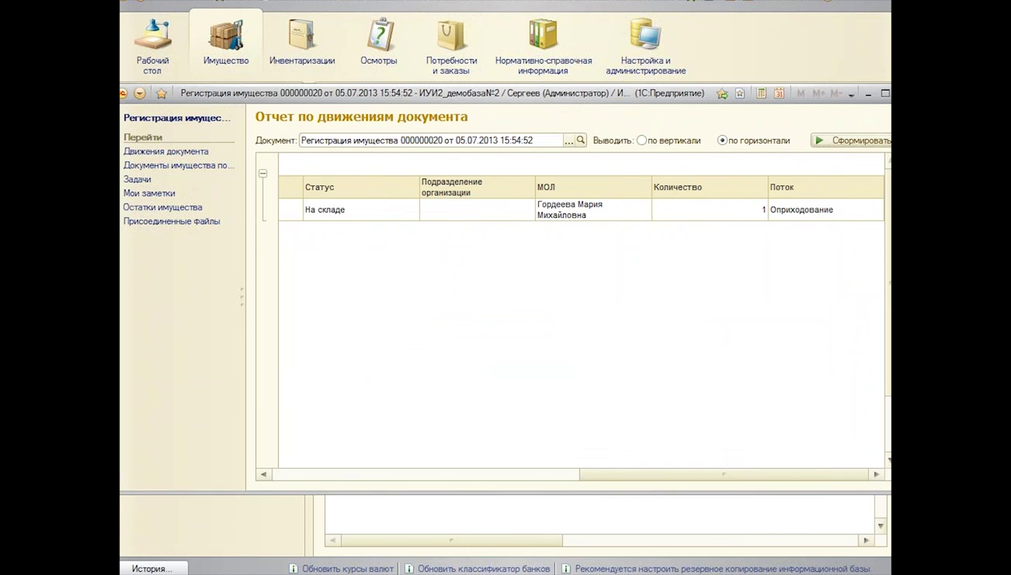
key("Escape")
Open the Выдача имущества document dated 14.06.2013 14:42:55, examine its recipient fields and the Бумага А4 line, and close it.
left_click(185, 111)
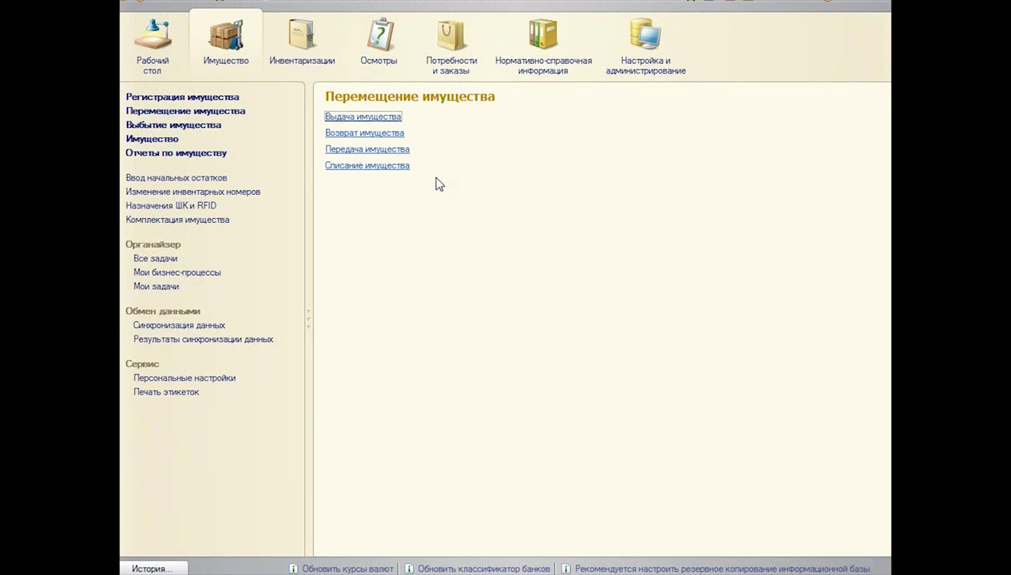
left_click(363, 117)
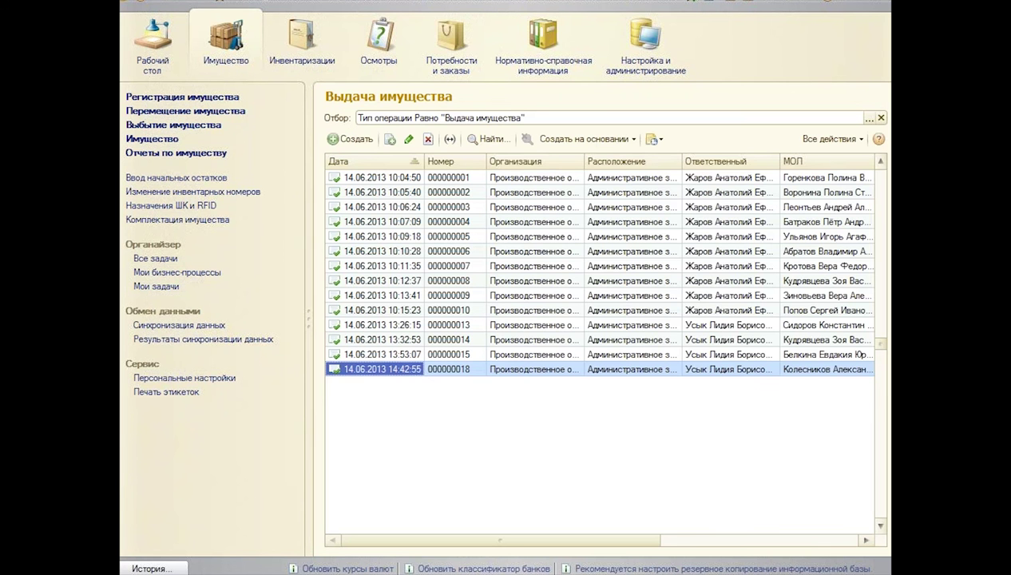
double_click(403, 370)
left_click_drag(471, 111, 444, 66)
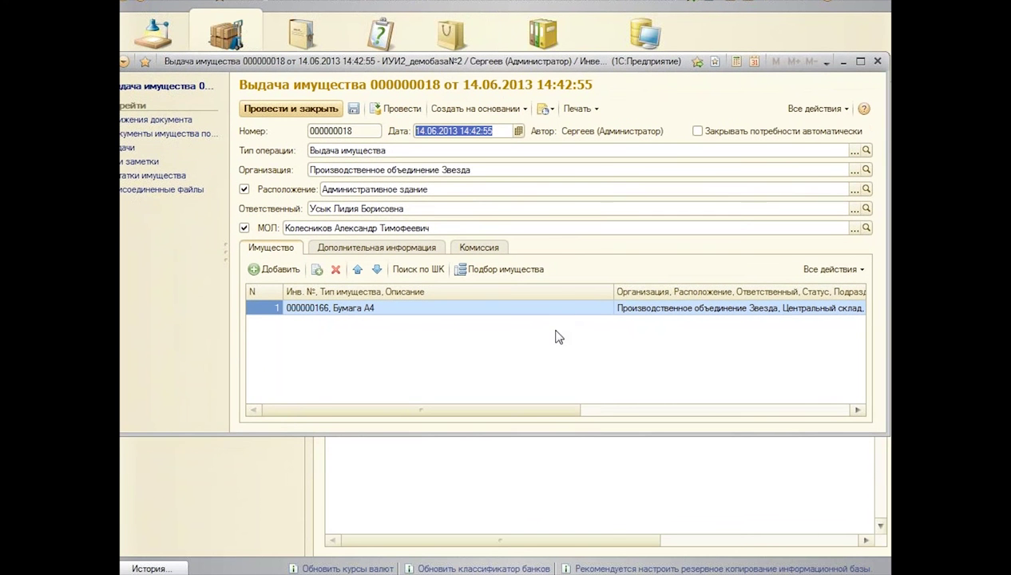
left_click_drag(615, 290, 455, 302)
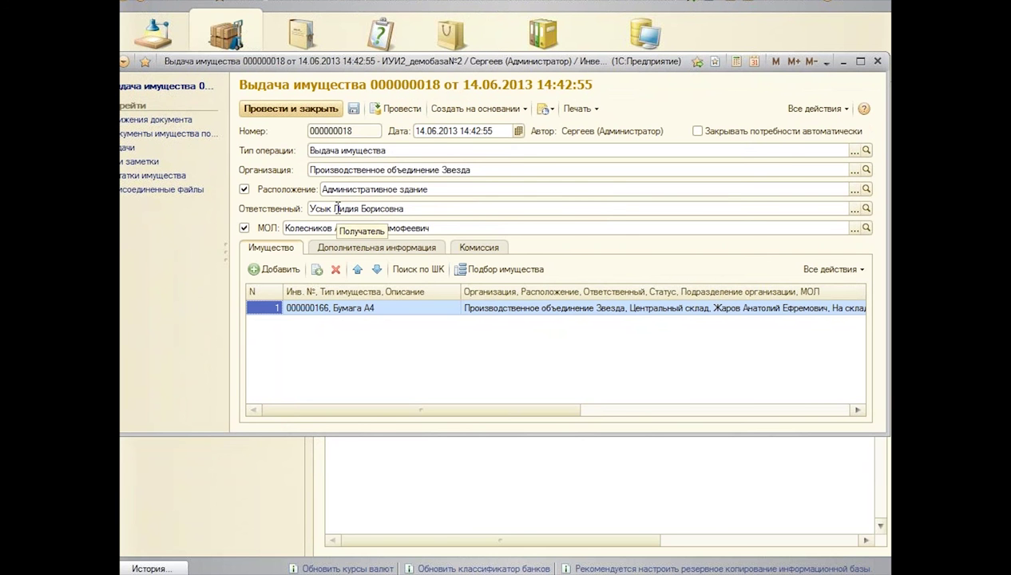
left_click(877, 62)
Examine the disposal document with the reason Утилизация имущества, including the chair's details in its property table, and close it.
left_click(152, 125)
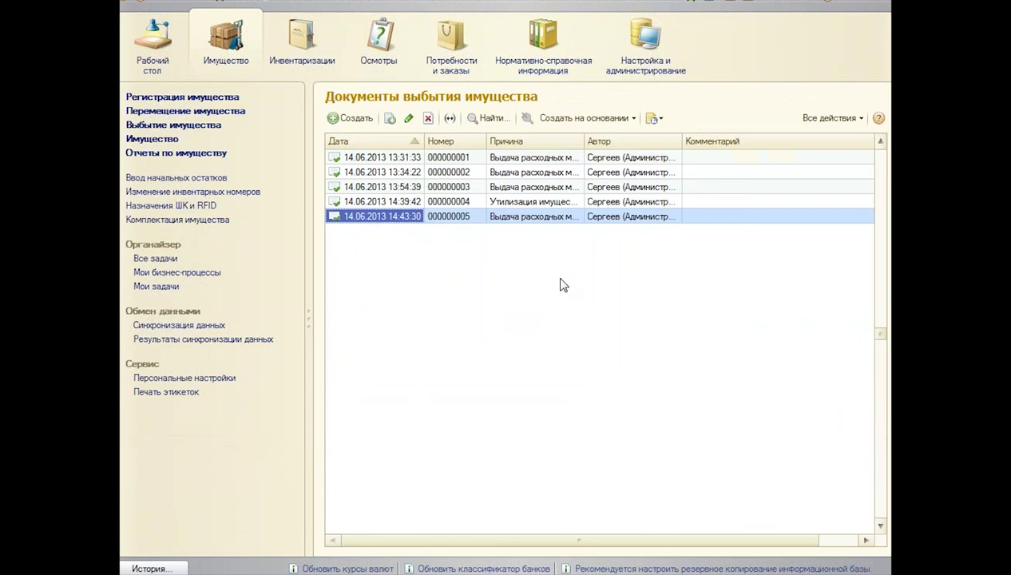
double_click(527, 201)
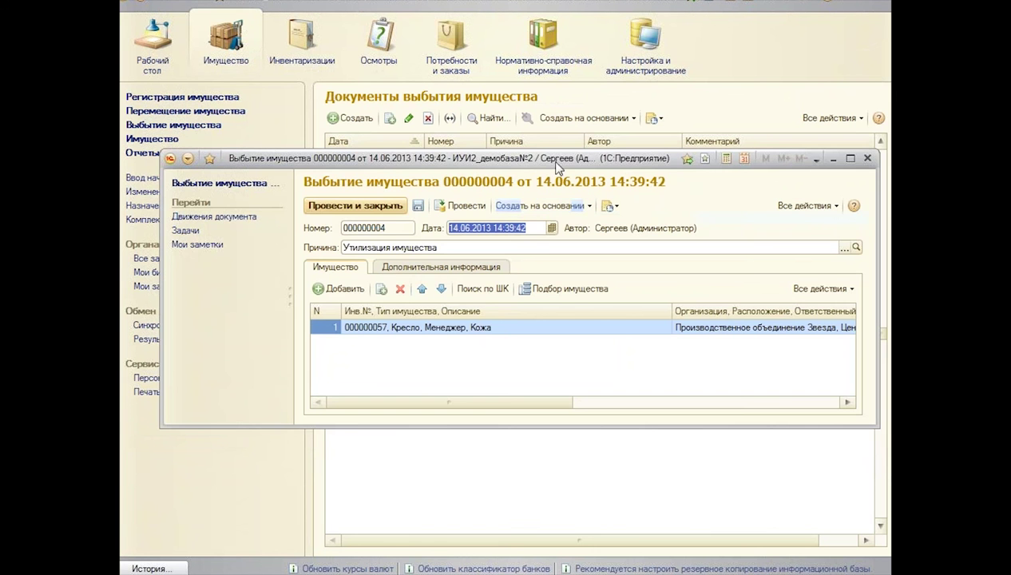
left_click_drag(543, 159, 529, 148)
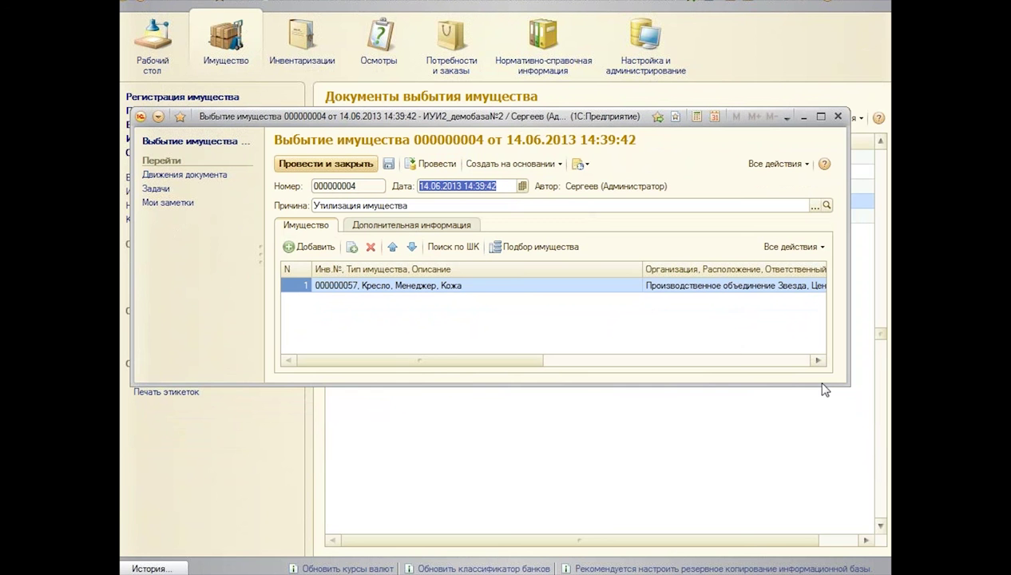
left_click_drag(809, 385, 826, 437)
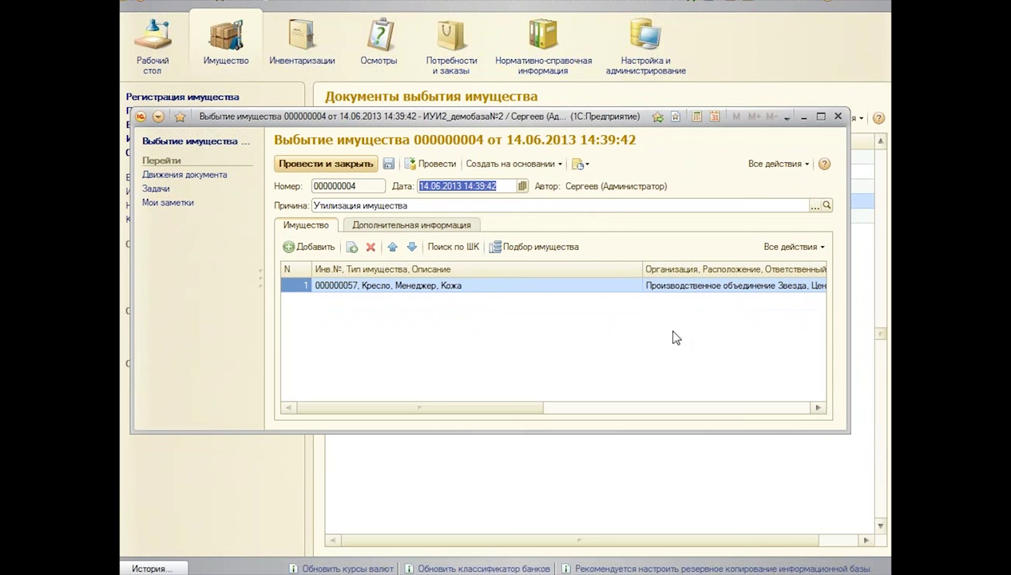
left_click_drag(644, 269, 501, 276)
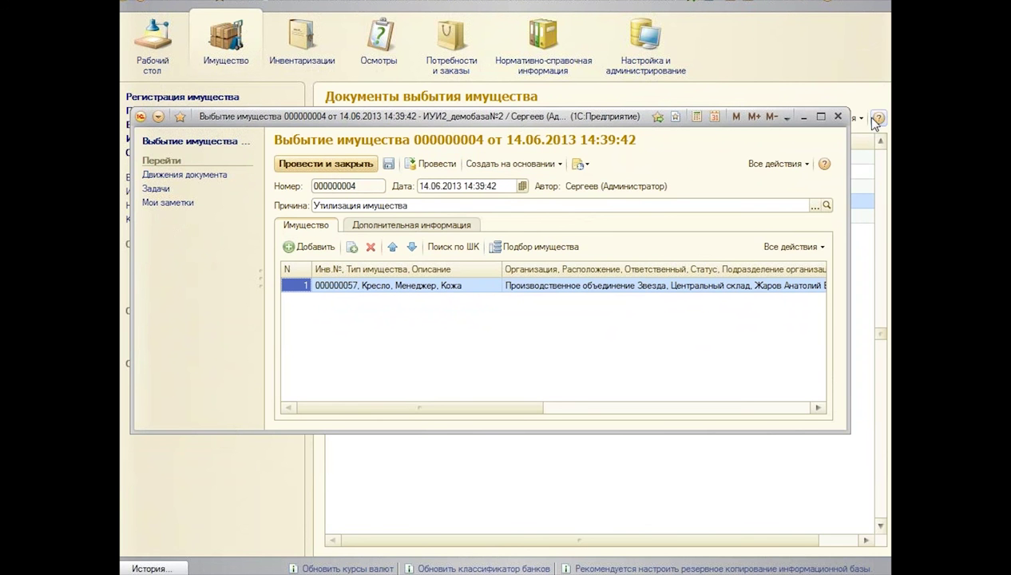
left_click(838, 117)
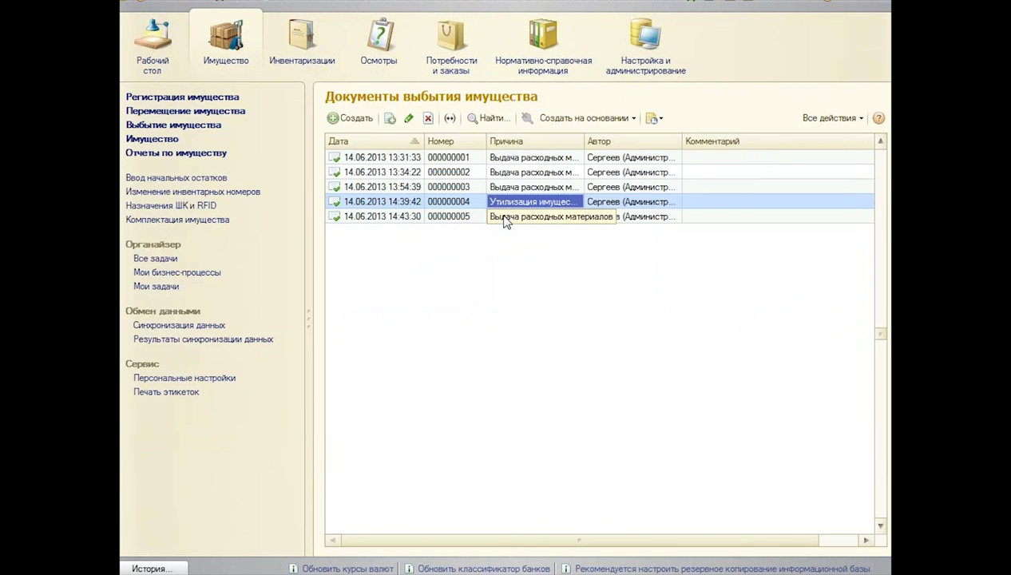
Examine the 14.06.2013 14:43:30 disposal document for Выдача расходных материалов, including its Бумага А4 line, and close it.
double_click(504, 215)
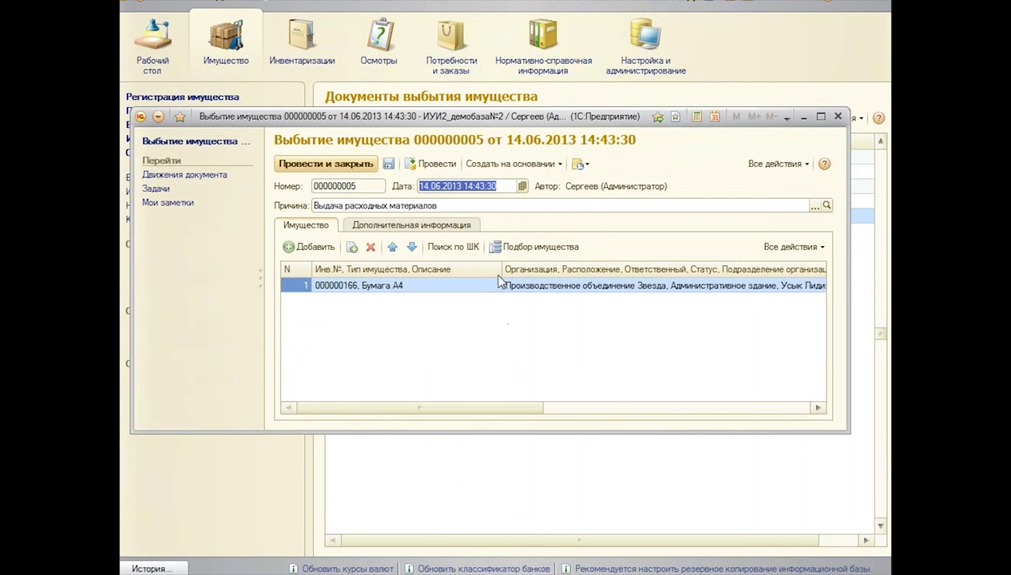
left_click_drag(500, 270, 473, 270)
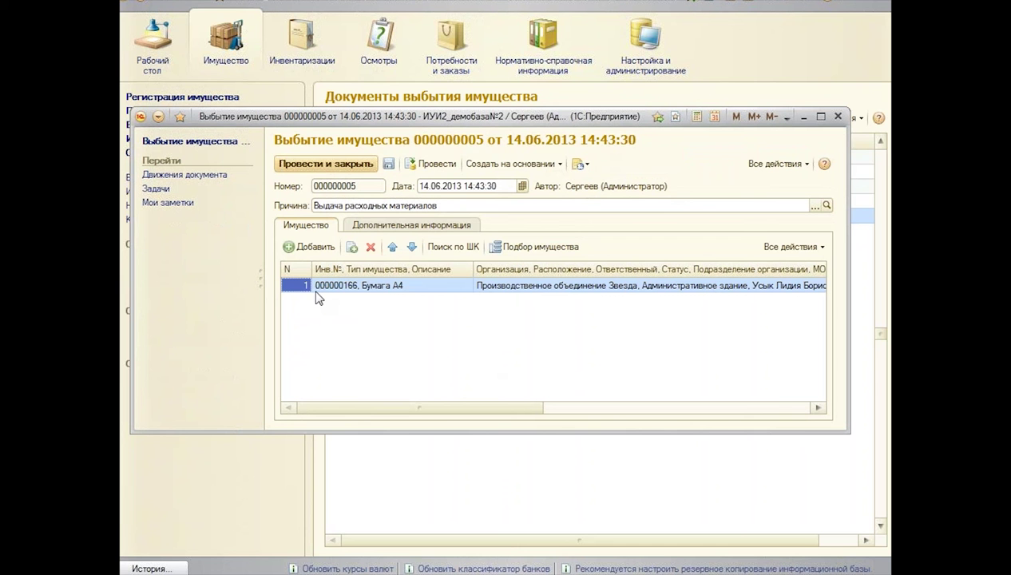
left_click(396, 288)
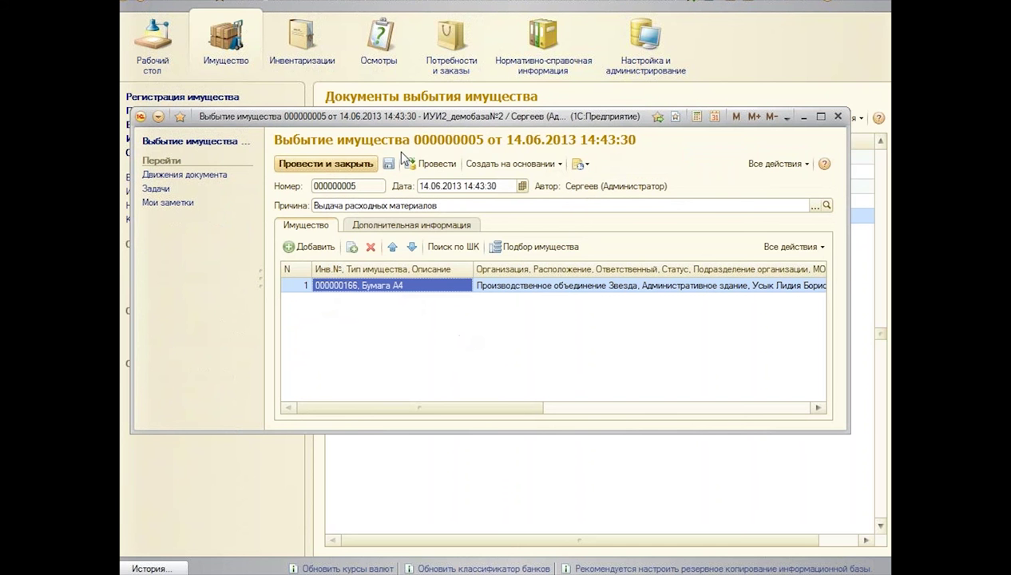
left_click(838, 117)
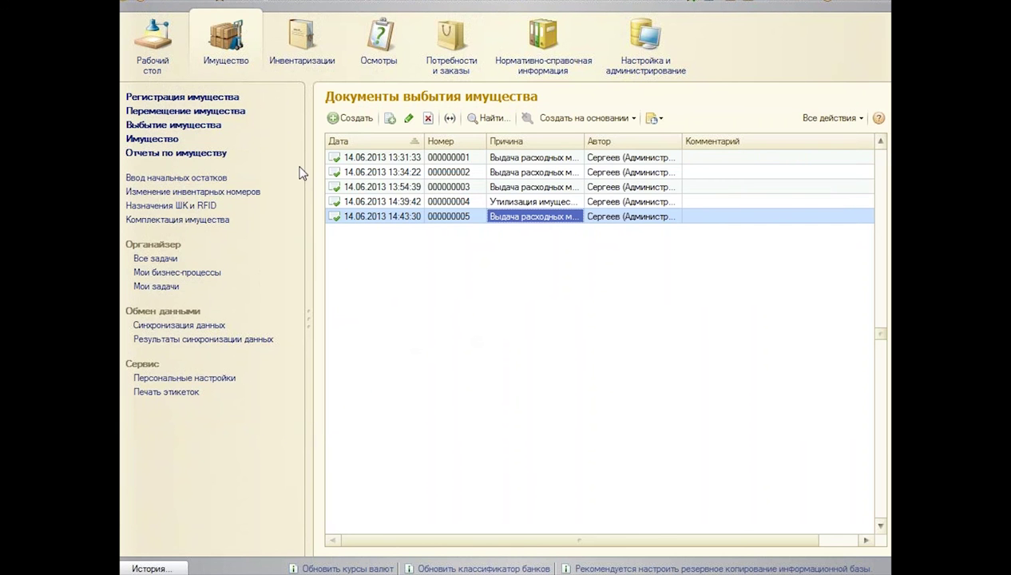
Open the inventory document dated 14.06.2013 at full size and review its property table through the План and Факт columns.
left_click(303, 50)
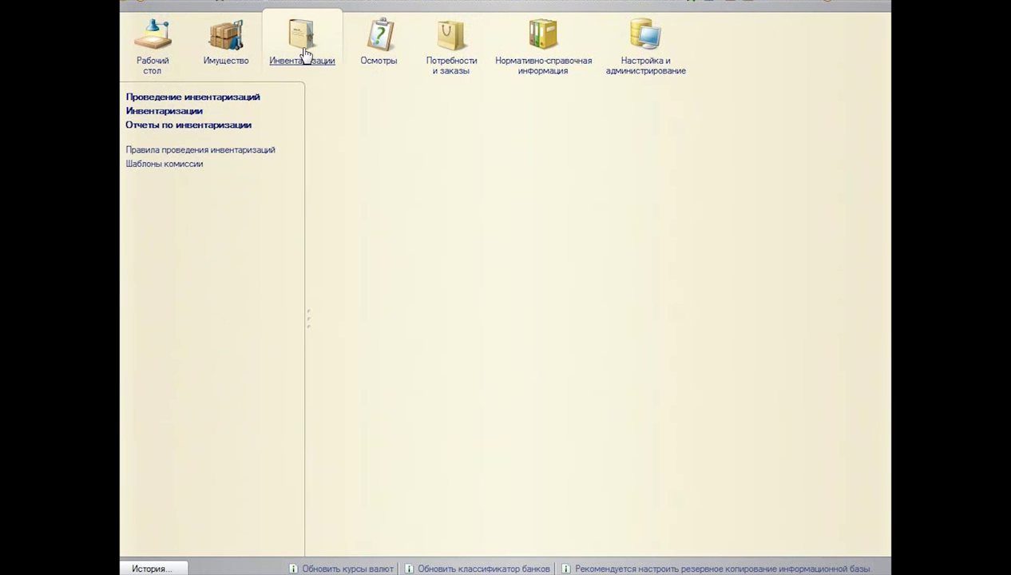
left_click(142, 113)
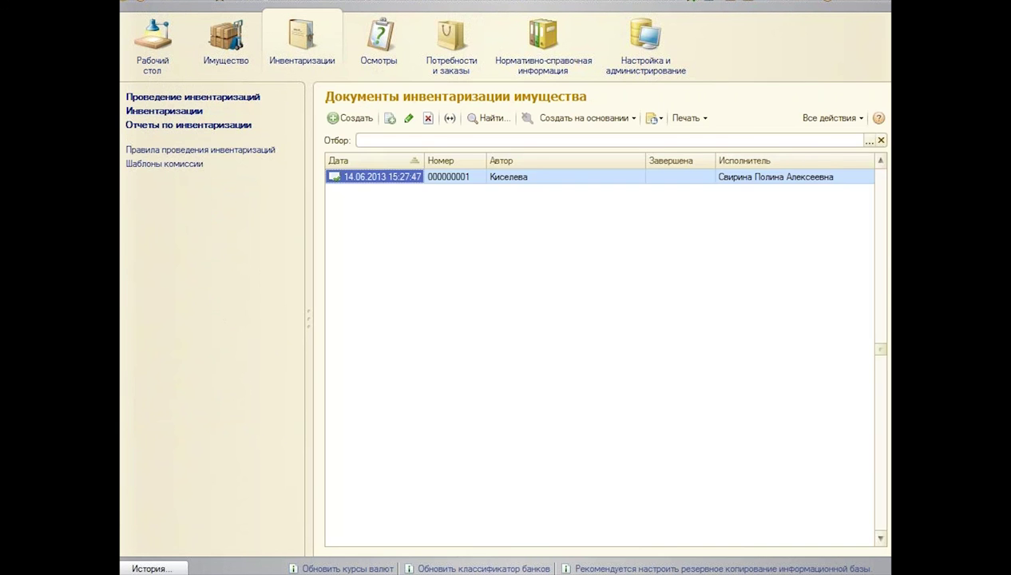
double_click(383, 178)
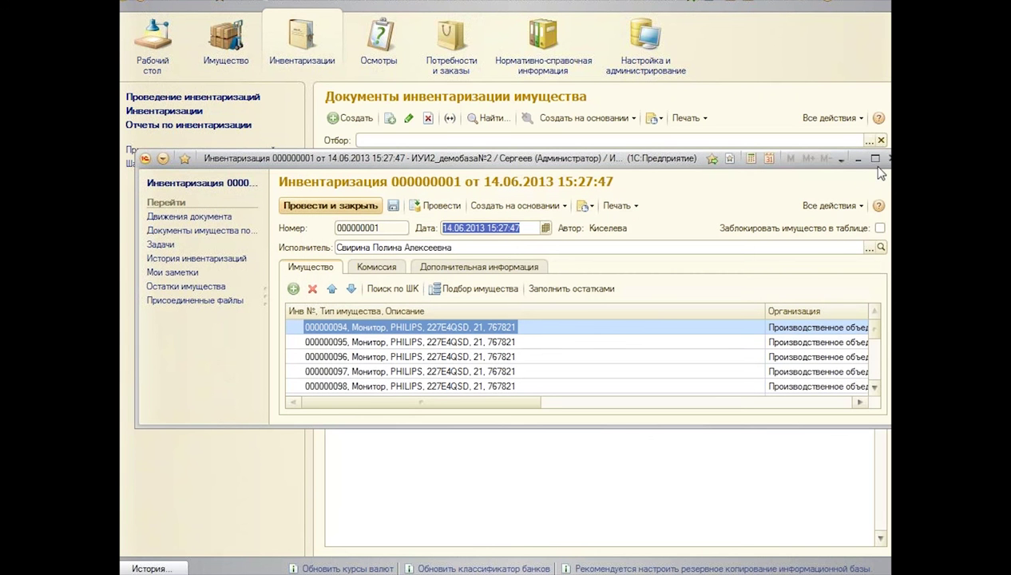
left_click(876, 160)
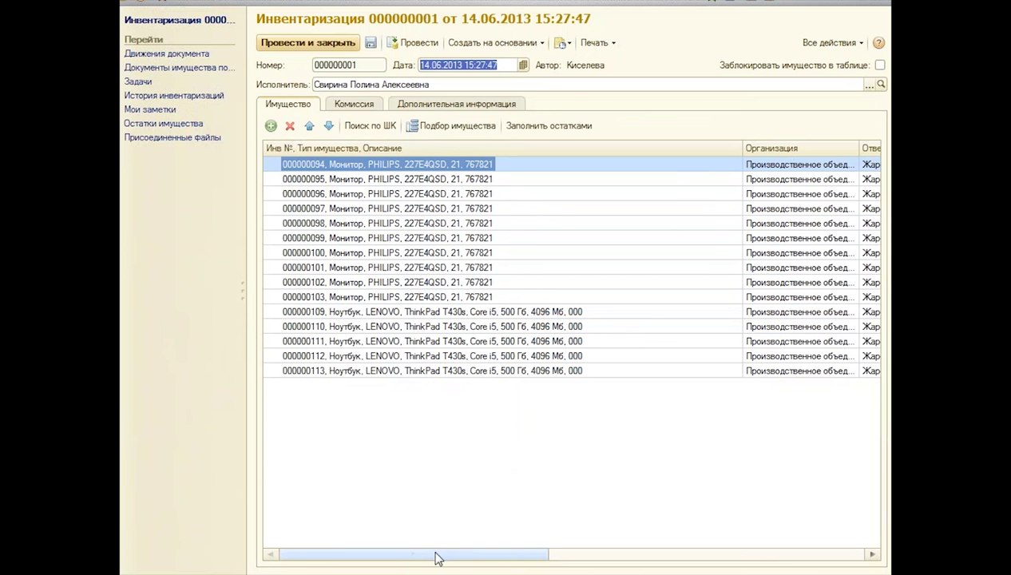
left_click_drag(437, 559, 816, 572)
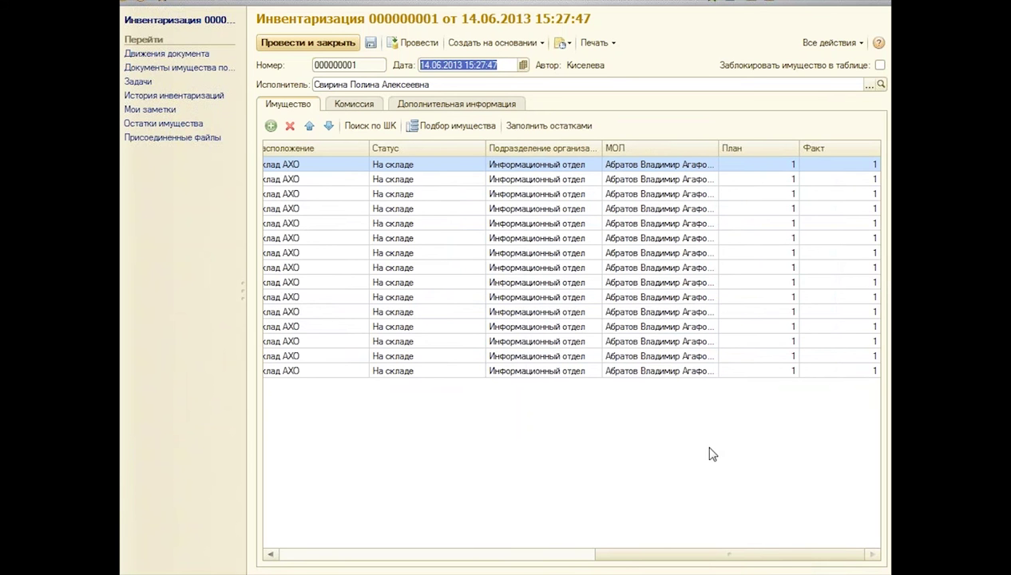
Examine the selection conditions for filling the inventory table with balances, and close them without selecting any property.
left_click(545, 127)
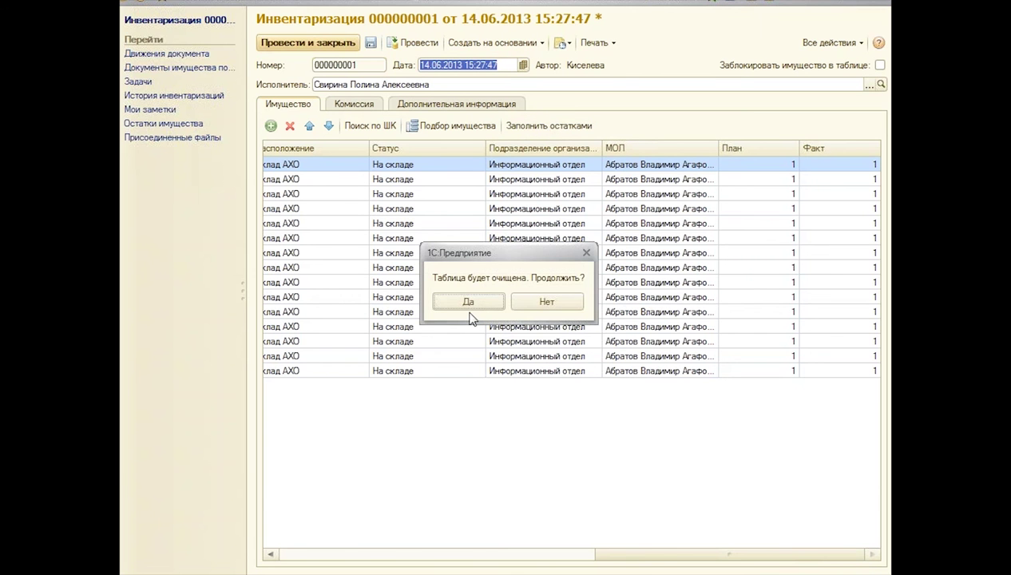
left_click(468, 303)
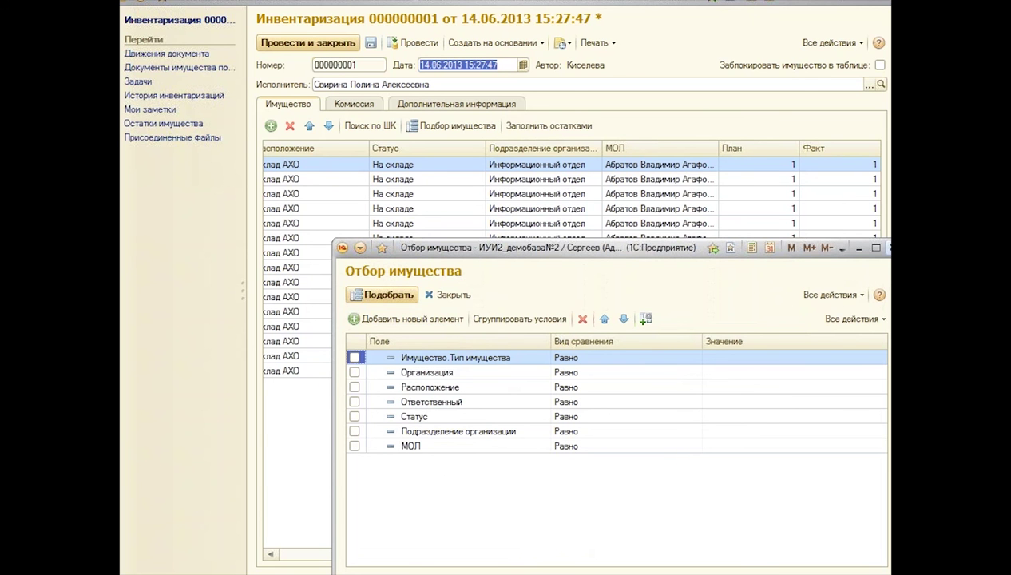
left_click(888, 248)
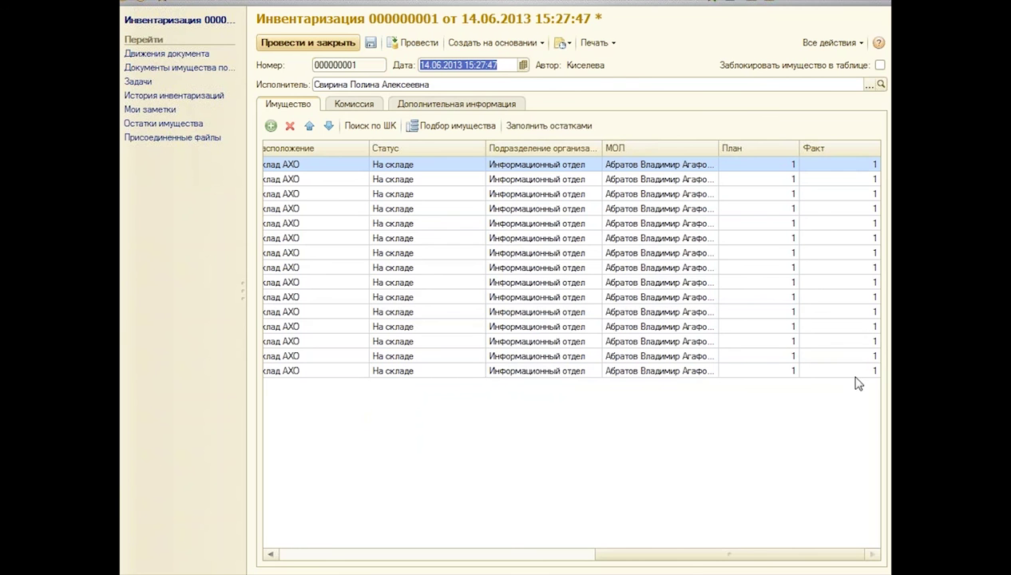
Check the inventory document's printable forms and the documents that can be created from it, and close it without saving.
left_click(595, 43)
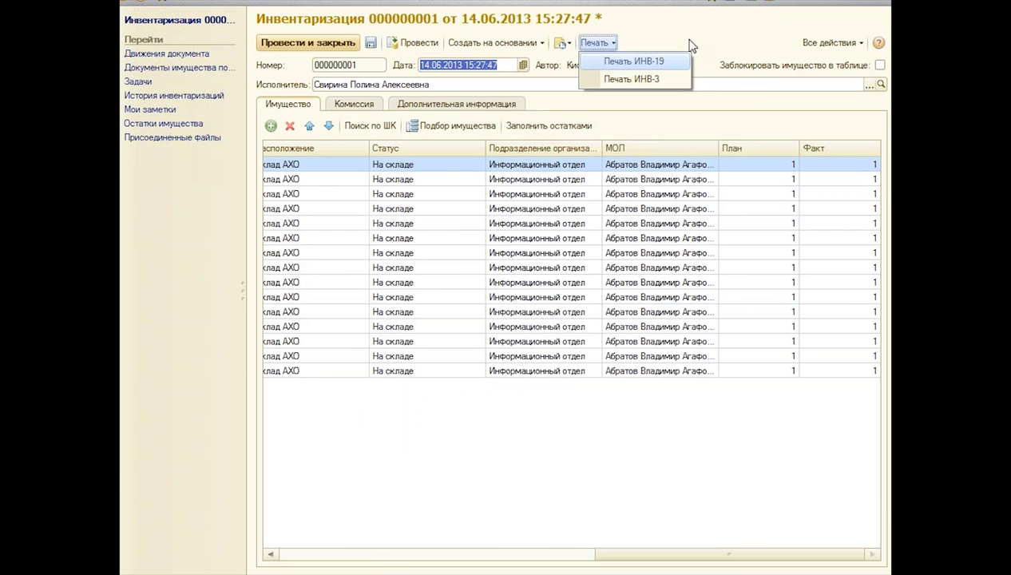
left_click(603, 44)
left_click(495, 45)
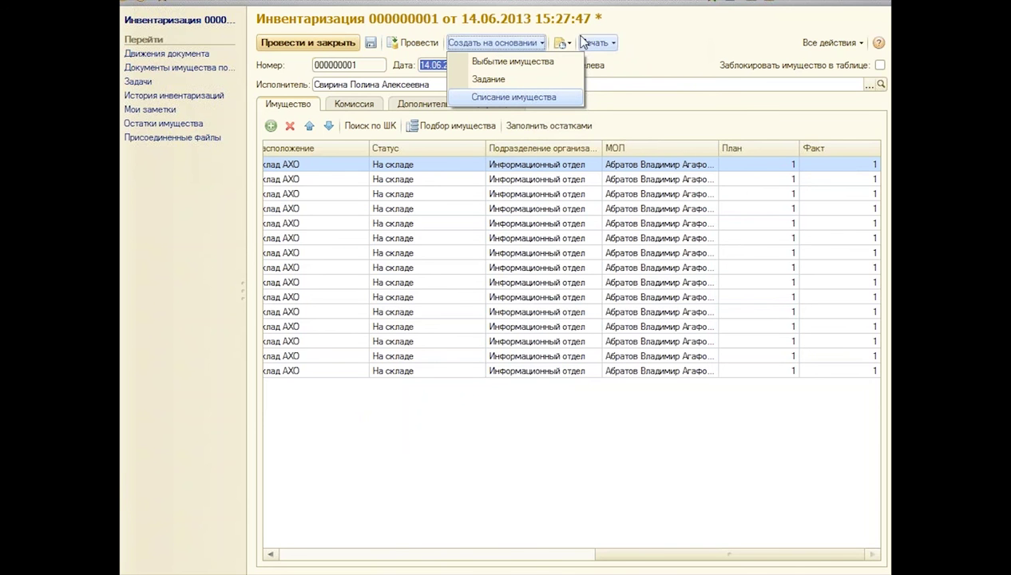
left_click(888, 5)
left_click(508, 300)
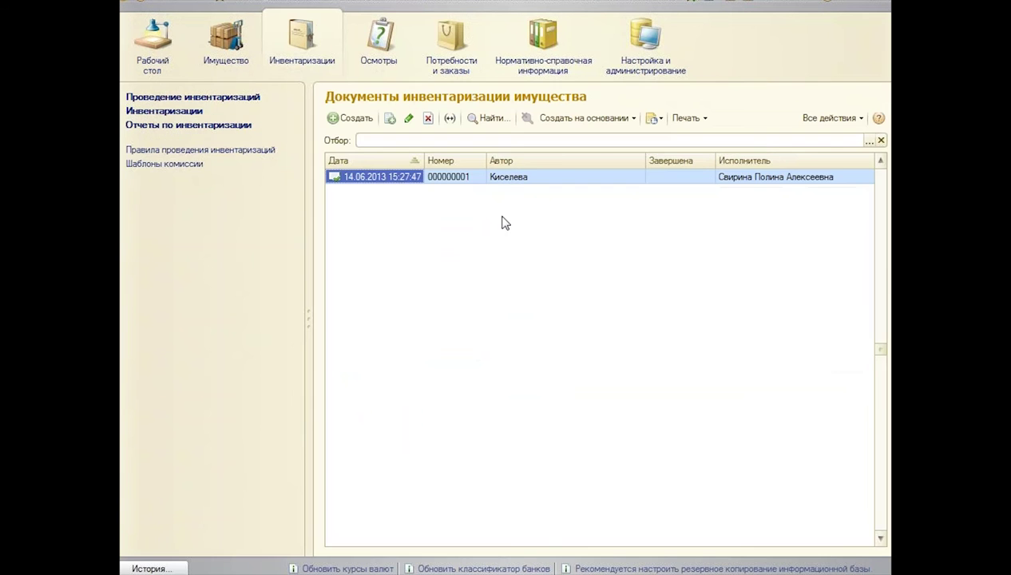
View the Осмотры имущества document list and the Типы имущества directory.
left_click(379, 36)
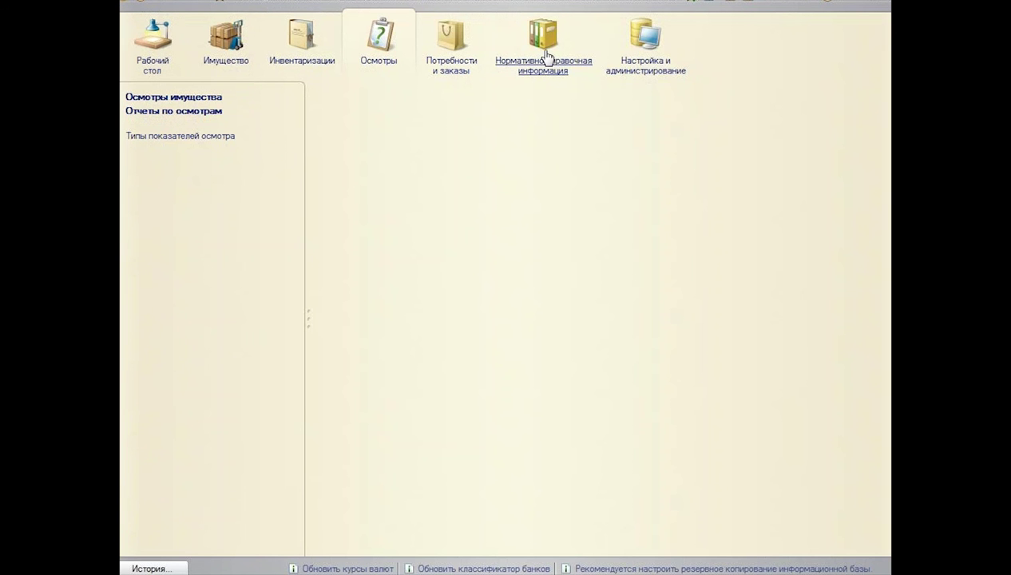
left_click(179, 97)
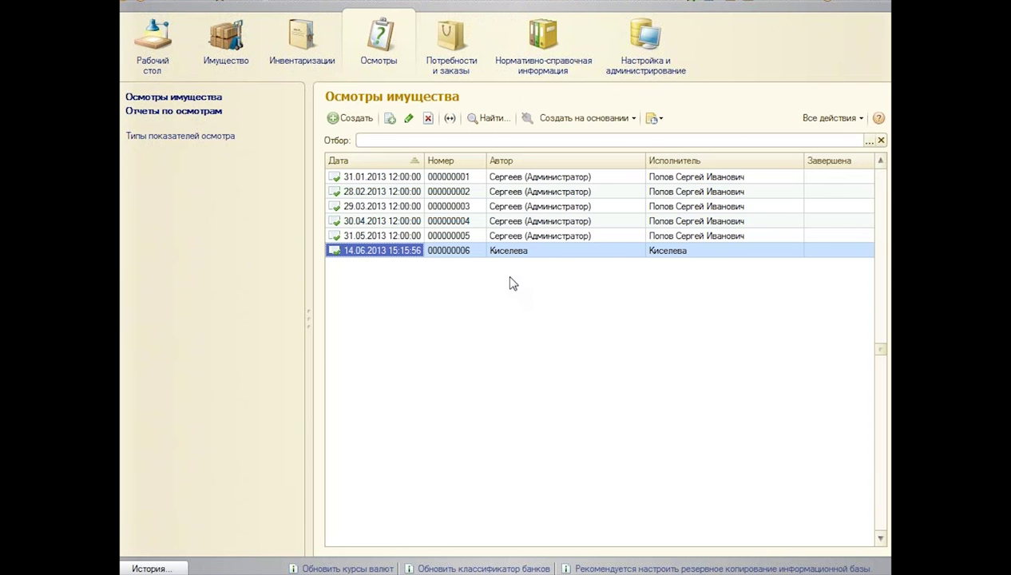
left_click(560, 48)
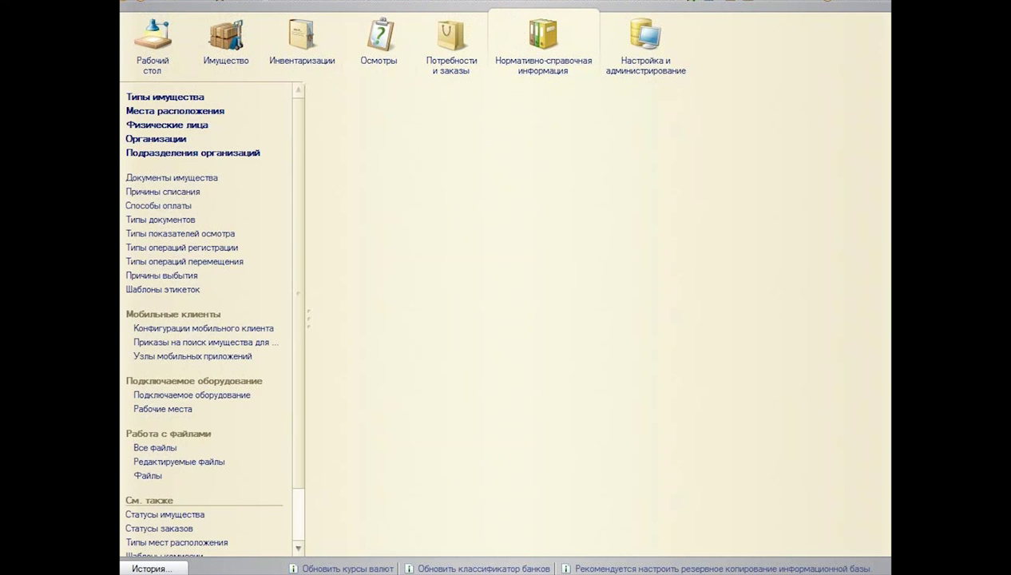
left_click(152, 97)
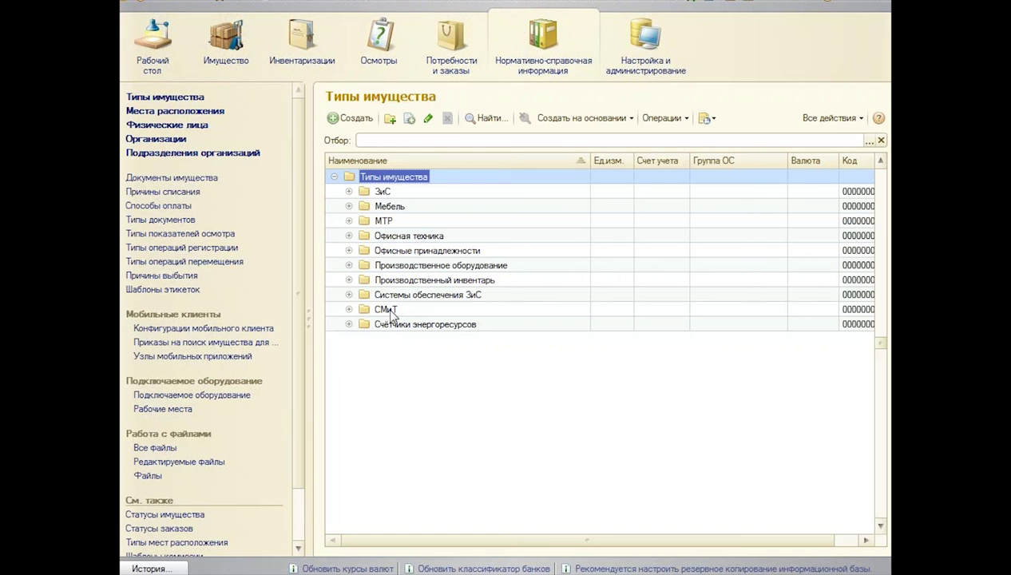
Open the Счётчик холодной воды property type from Счётчики энергоресурсов, check its additional properties and diagnostic inspection indicators, and close it.
left_click(347, 325)
double_click(418, 355)
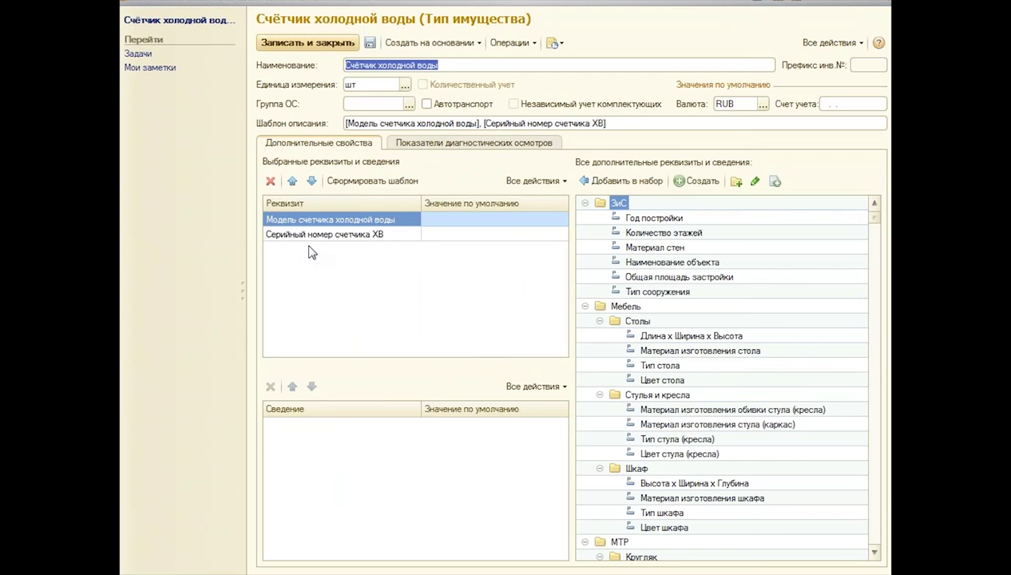
left_click(432, 142)
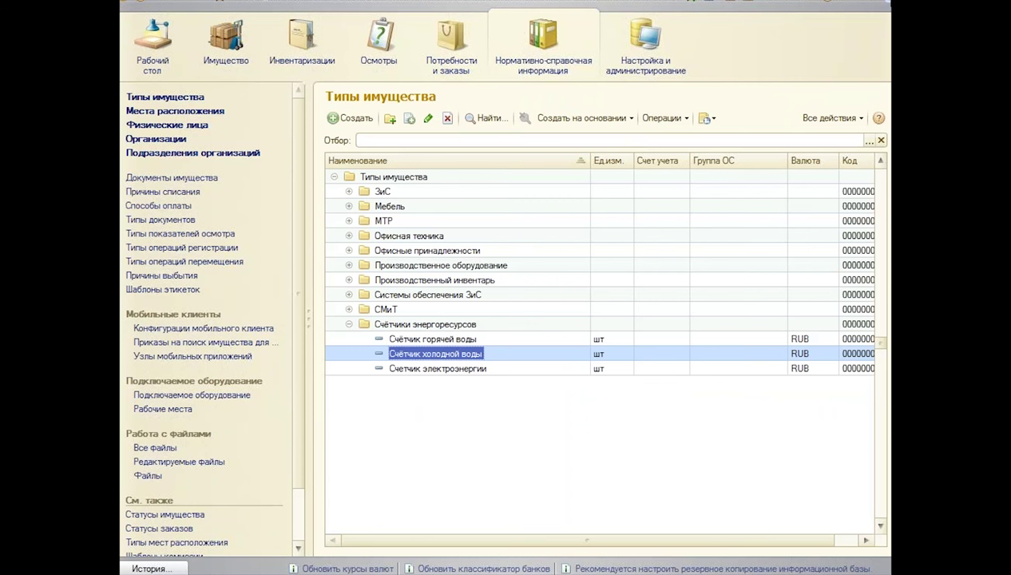
left_click(880, 3)
Open the property inspection document dated 31.05.2013, review the indicators of its electricity, cold water and hot water meters, and close it.
left_click(382, 50)
left_click(173, 97)
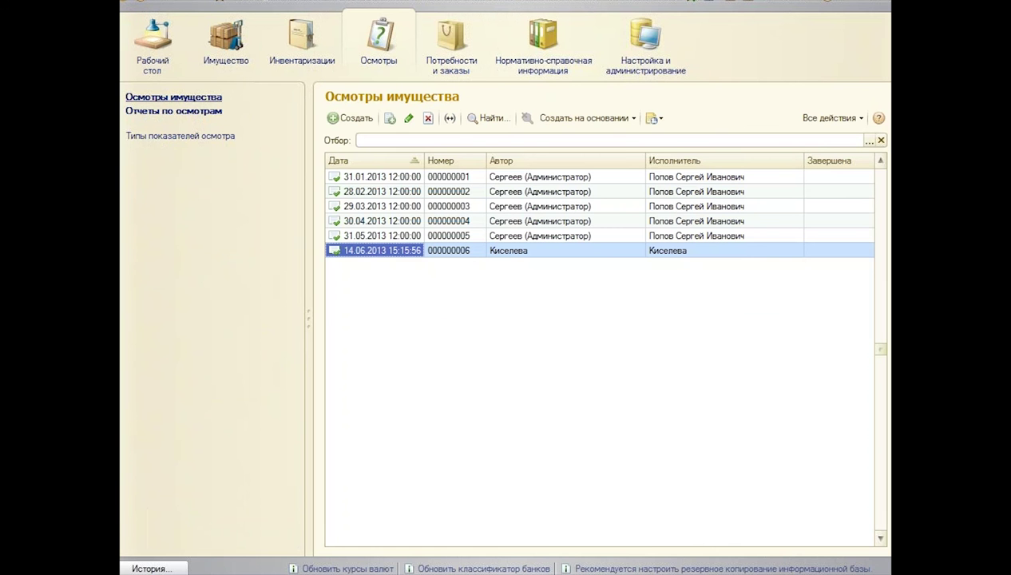
double_click(564, 237)
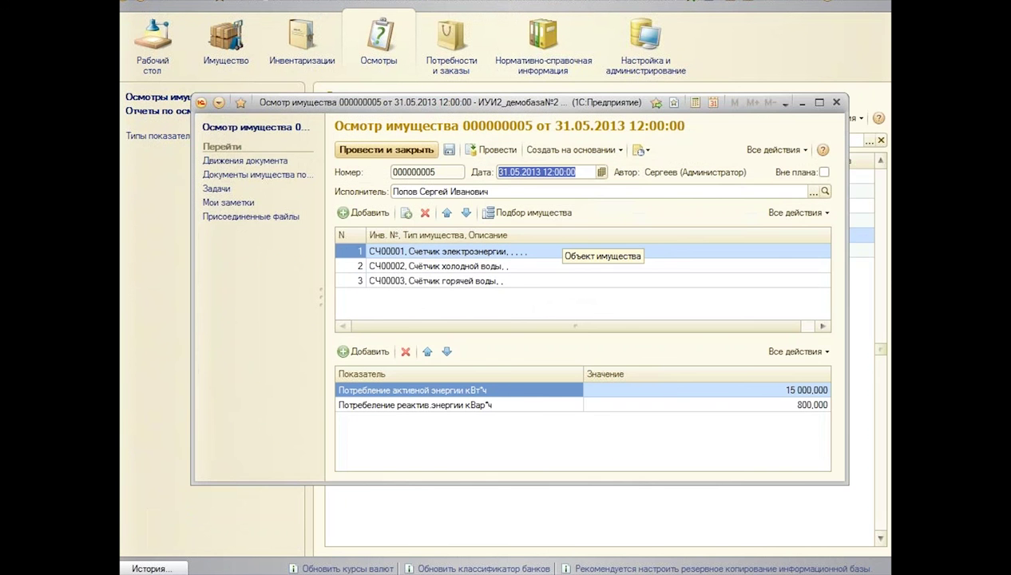
left_click(407, 255)
left_click(407, 266)
left_click(409, 280)
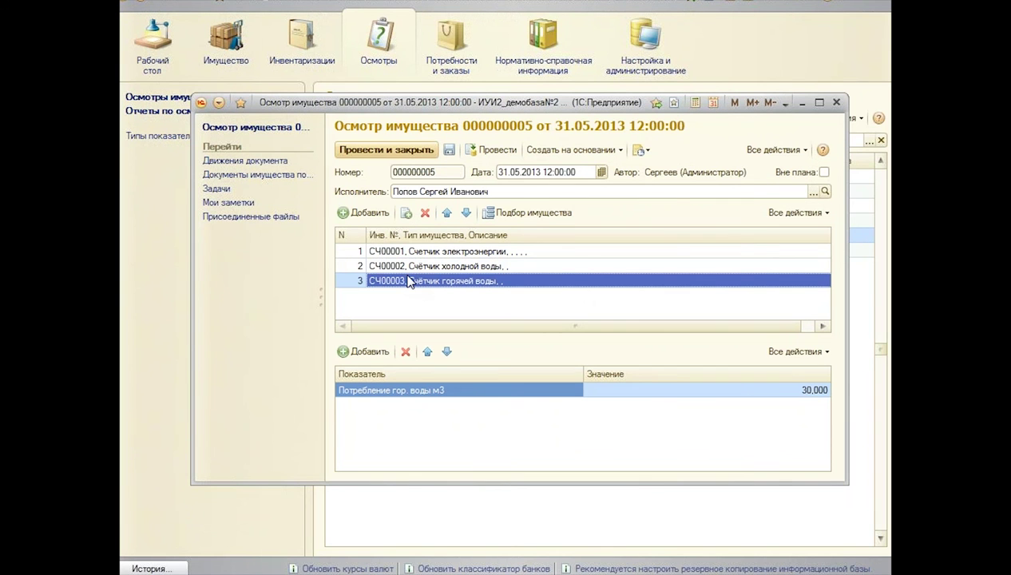
left_click(837, 102)
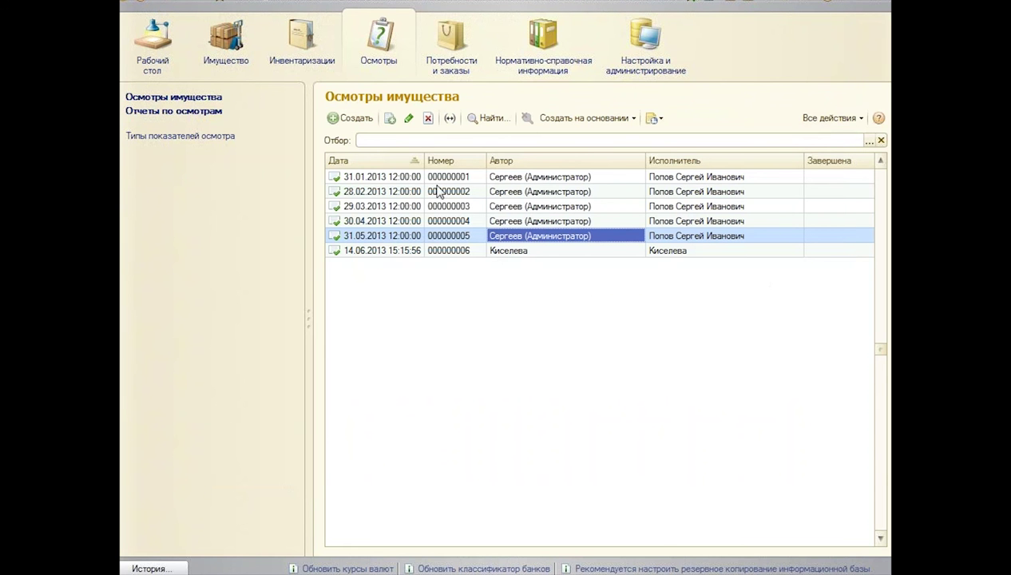
View the Потребности document list with a narrower navigation area, and open the Рассмотрение потребностей workspace.
left_click(455, 42)
left_click(137, 112)
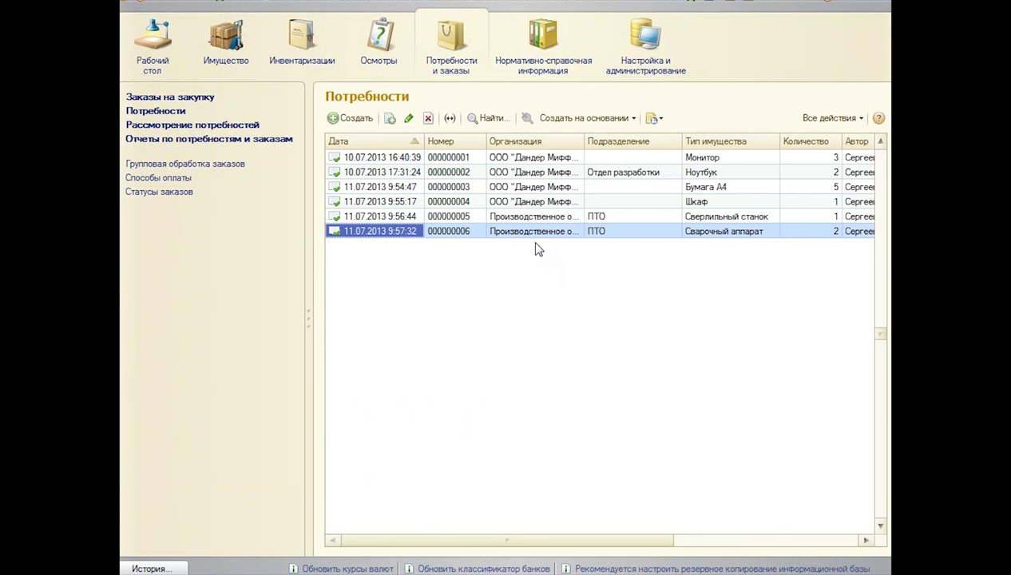
left_click_drag(307, 256, 257, 243)
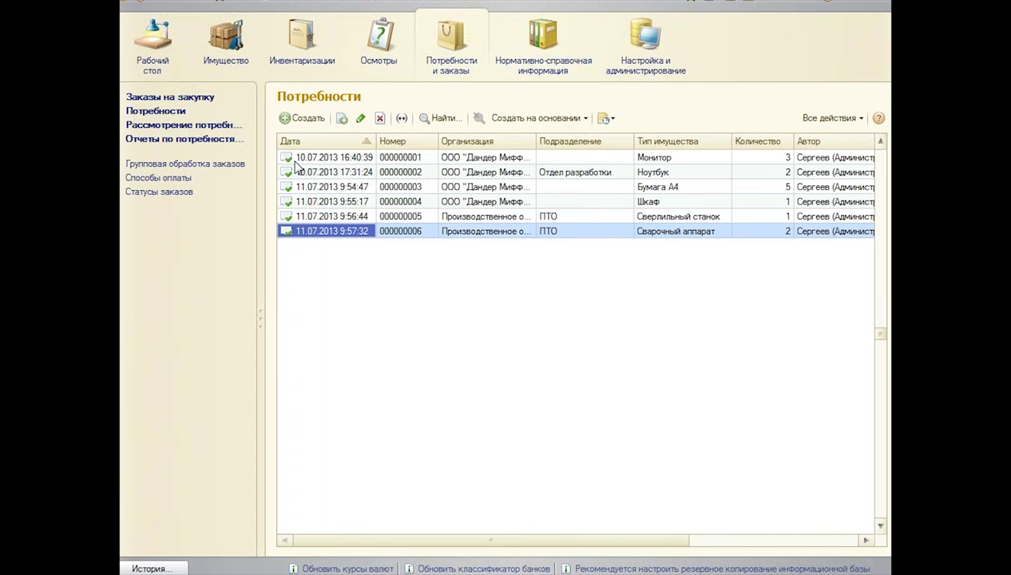
left_click(200, 126)
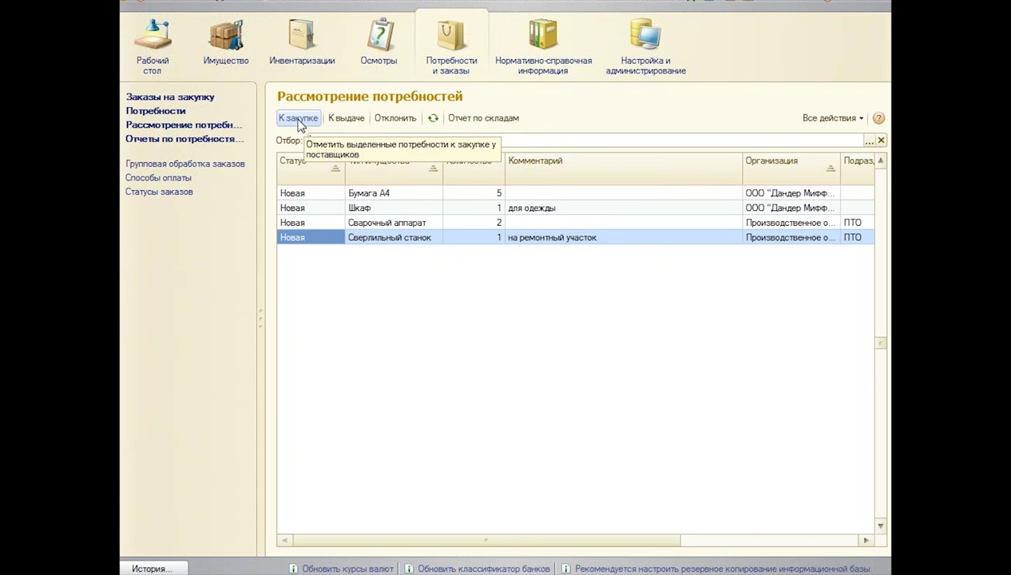
Review the purchase order dated 10.07.2013 in Заказы на закупку at full size, close it, and return to Рабочий стол.
left_click(192, 99)
double_click(363, 216)
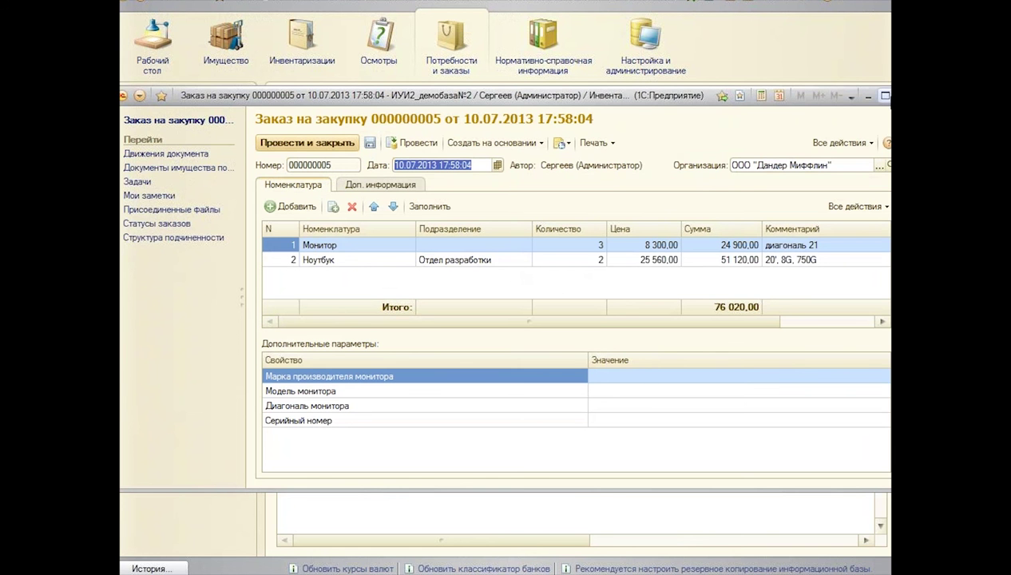
left_click(886, 95)
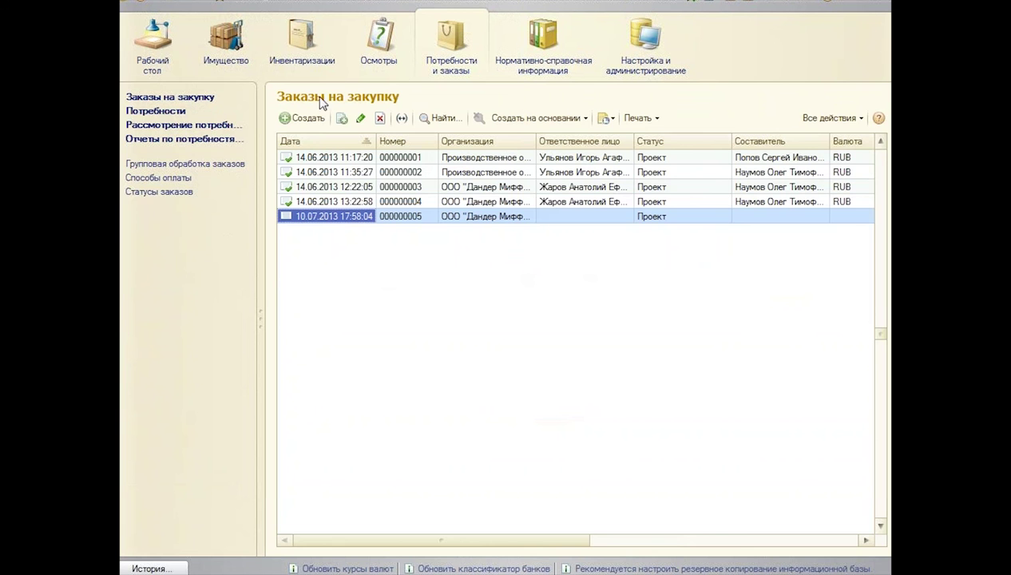
left_click(156, 64)
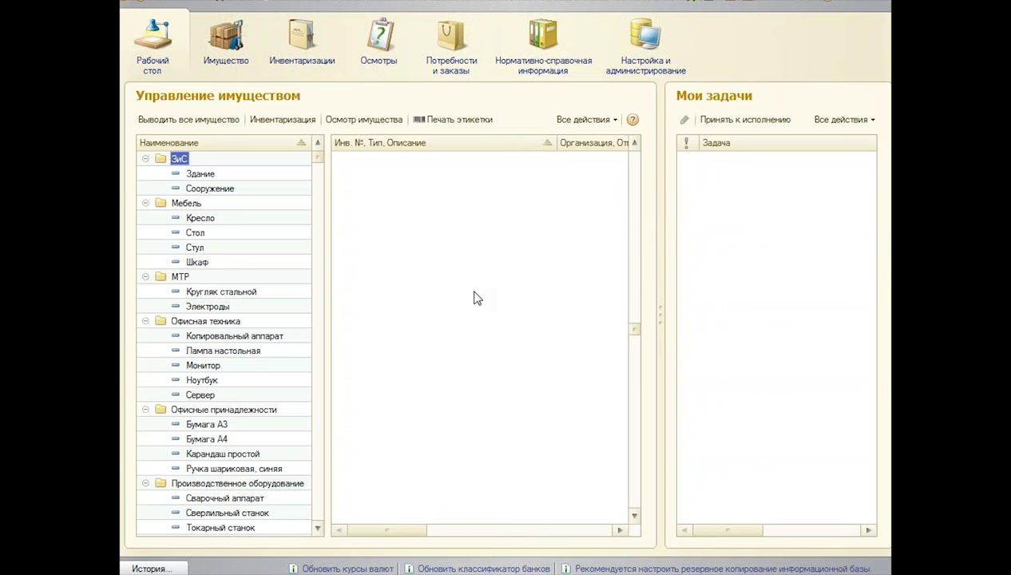
Switch to the slide presentation and advance it to the slide Базовая интеграция с 1С:БП 2.0+.
key("alt+Tab")
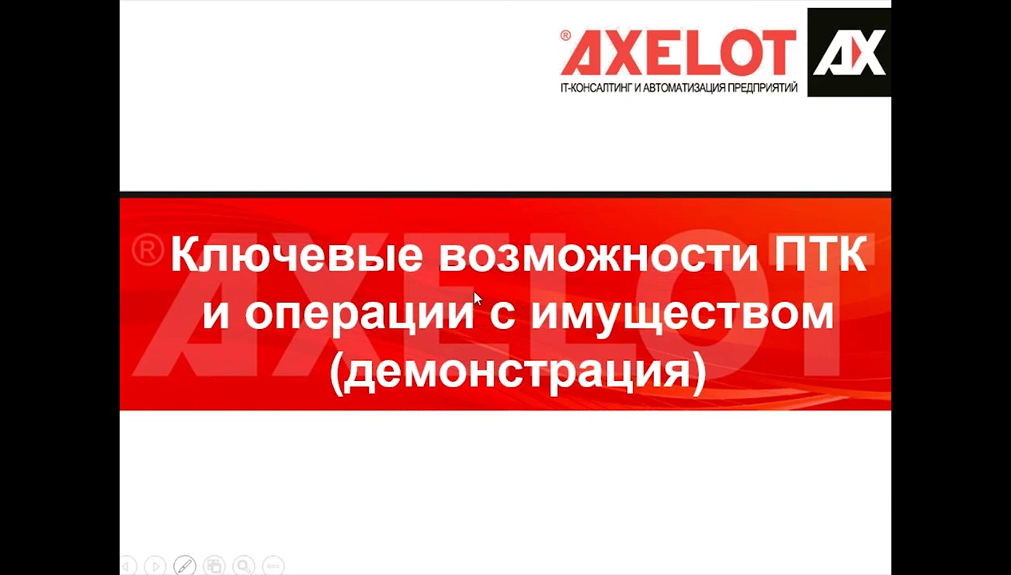
key("Right")
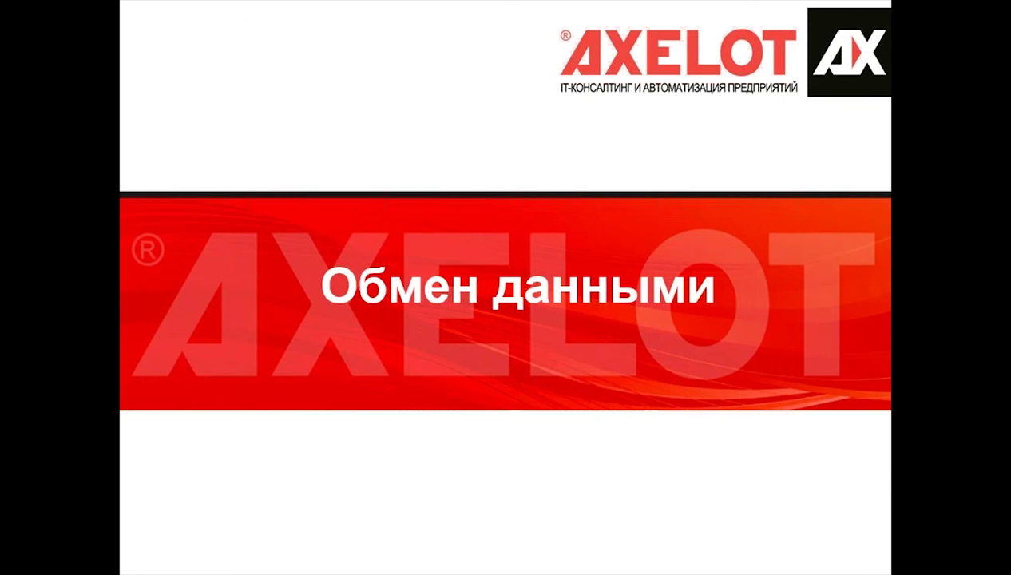
key("Right")
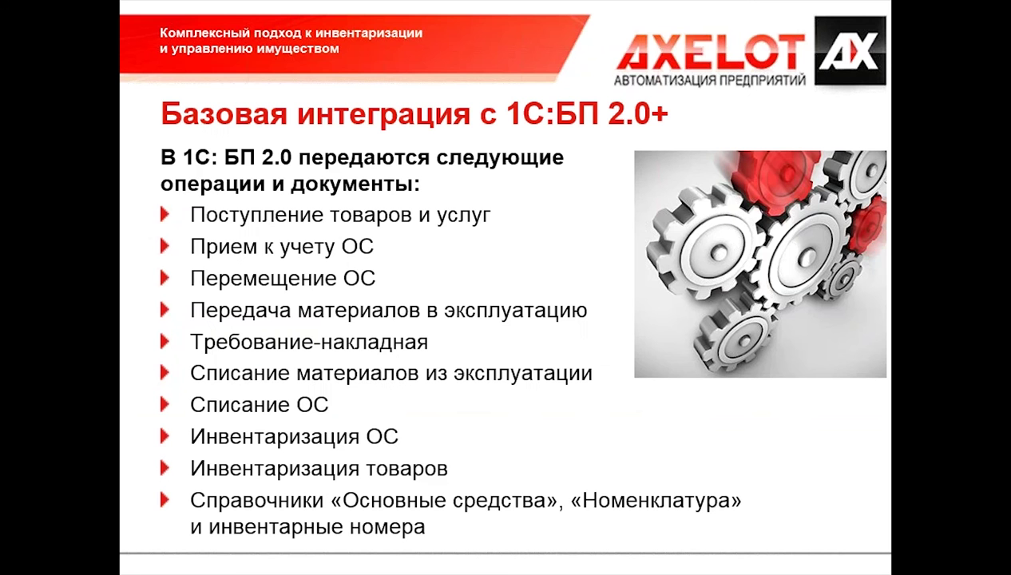